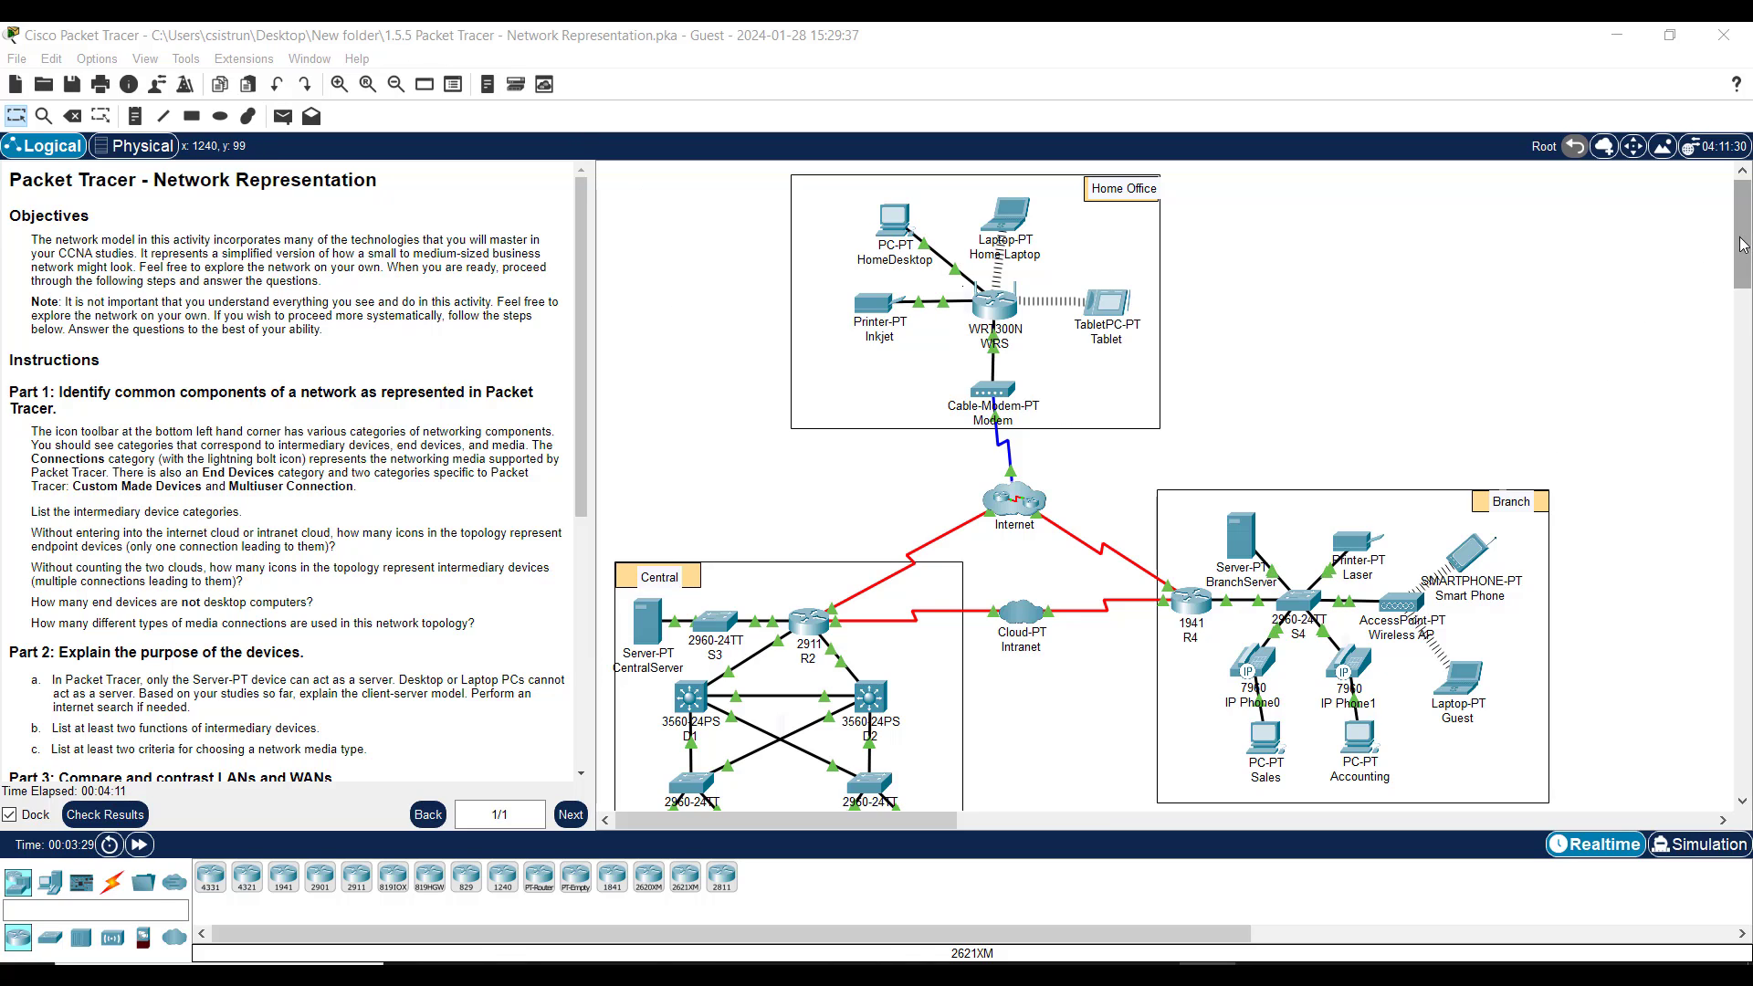
# Scroll through the activity instructions and topology to read them.
pyautogui.moveTo(1744, 245)
pyautogui.mouseDown()
pyautogui.moveTo(1744, 290)
pyautogui.moveTo(1737, 236)
pyautogui.mouseUp()
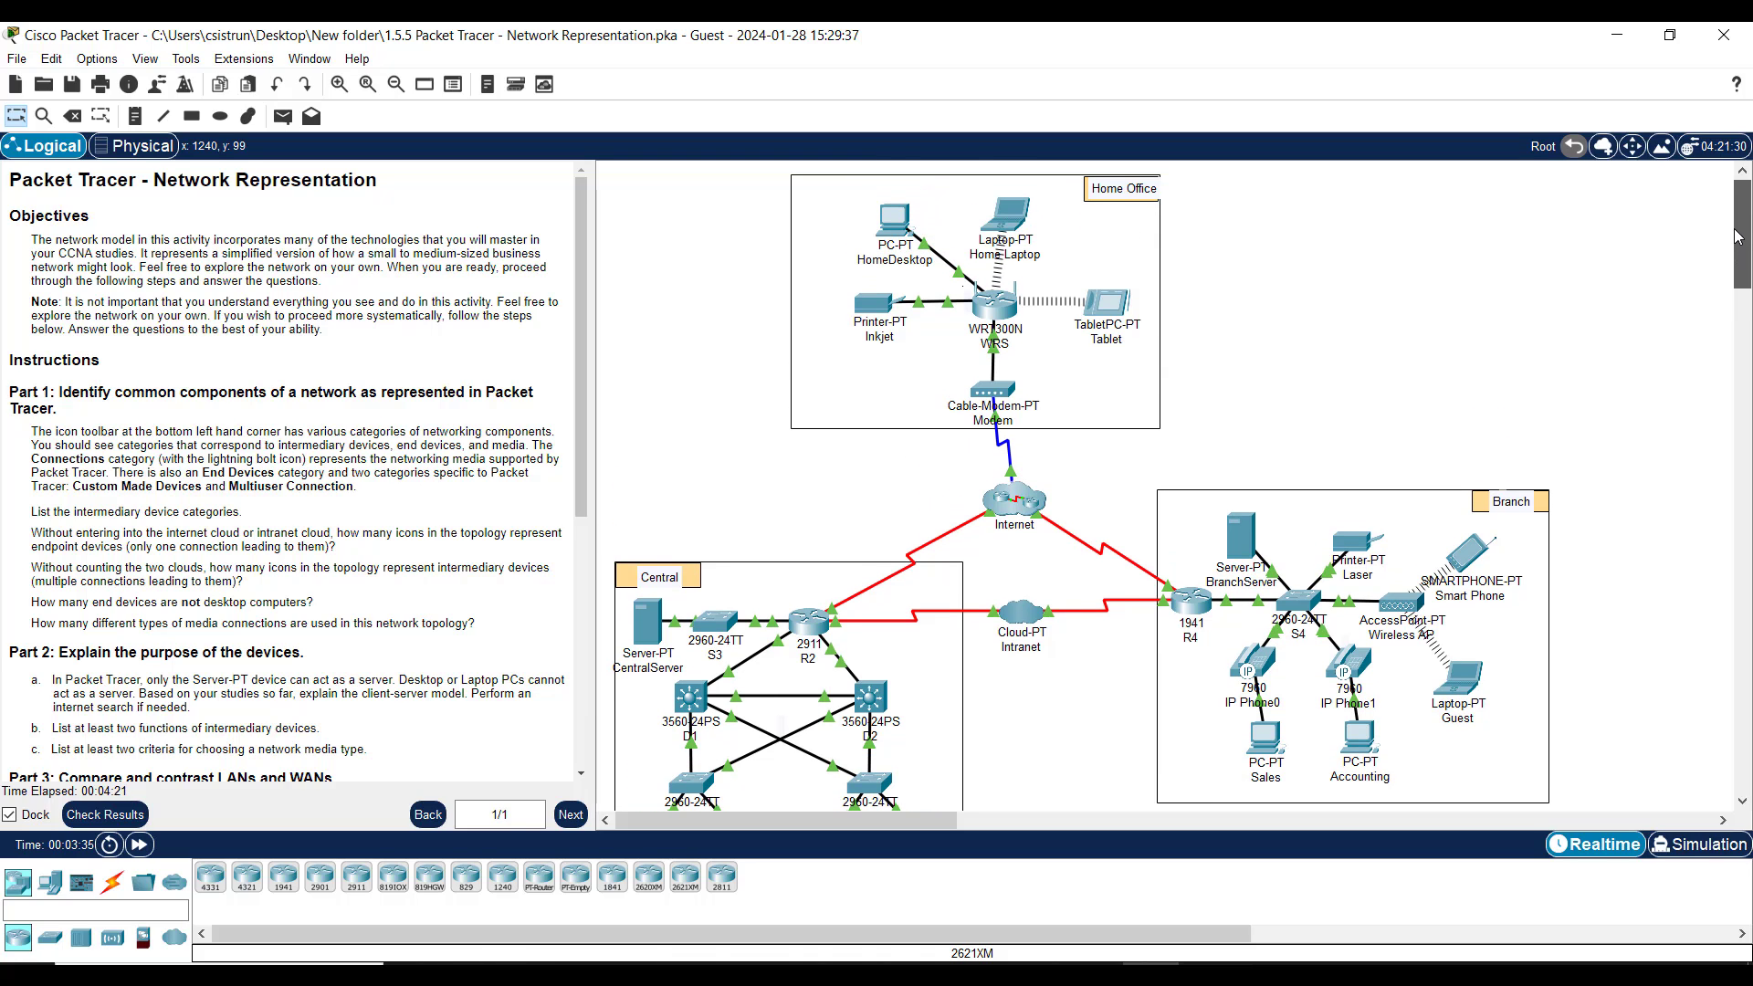
pyautogui.moveTo(1737, 242); pyautogui.dragTo(1741, 245)
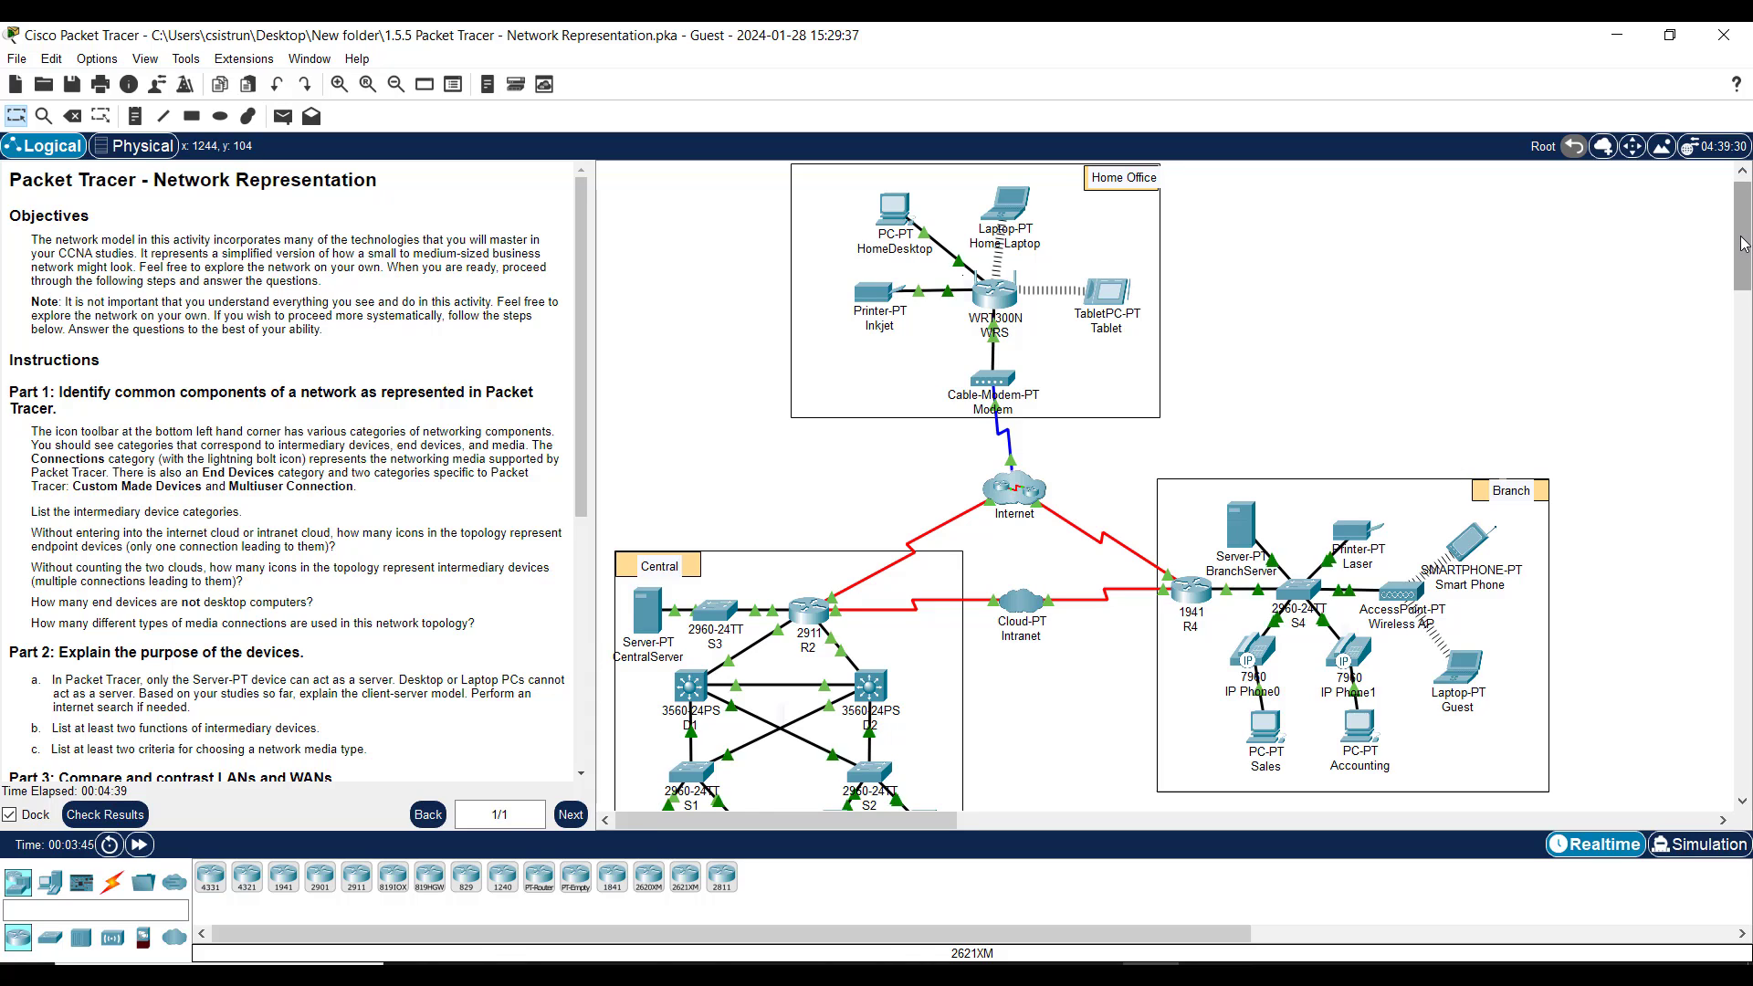
pyautogui.moveTo(1744, 244); pyautogui.dragTo(1739, 260)
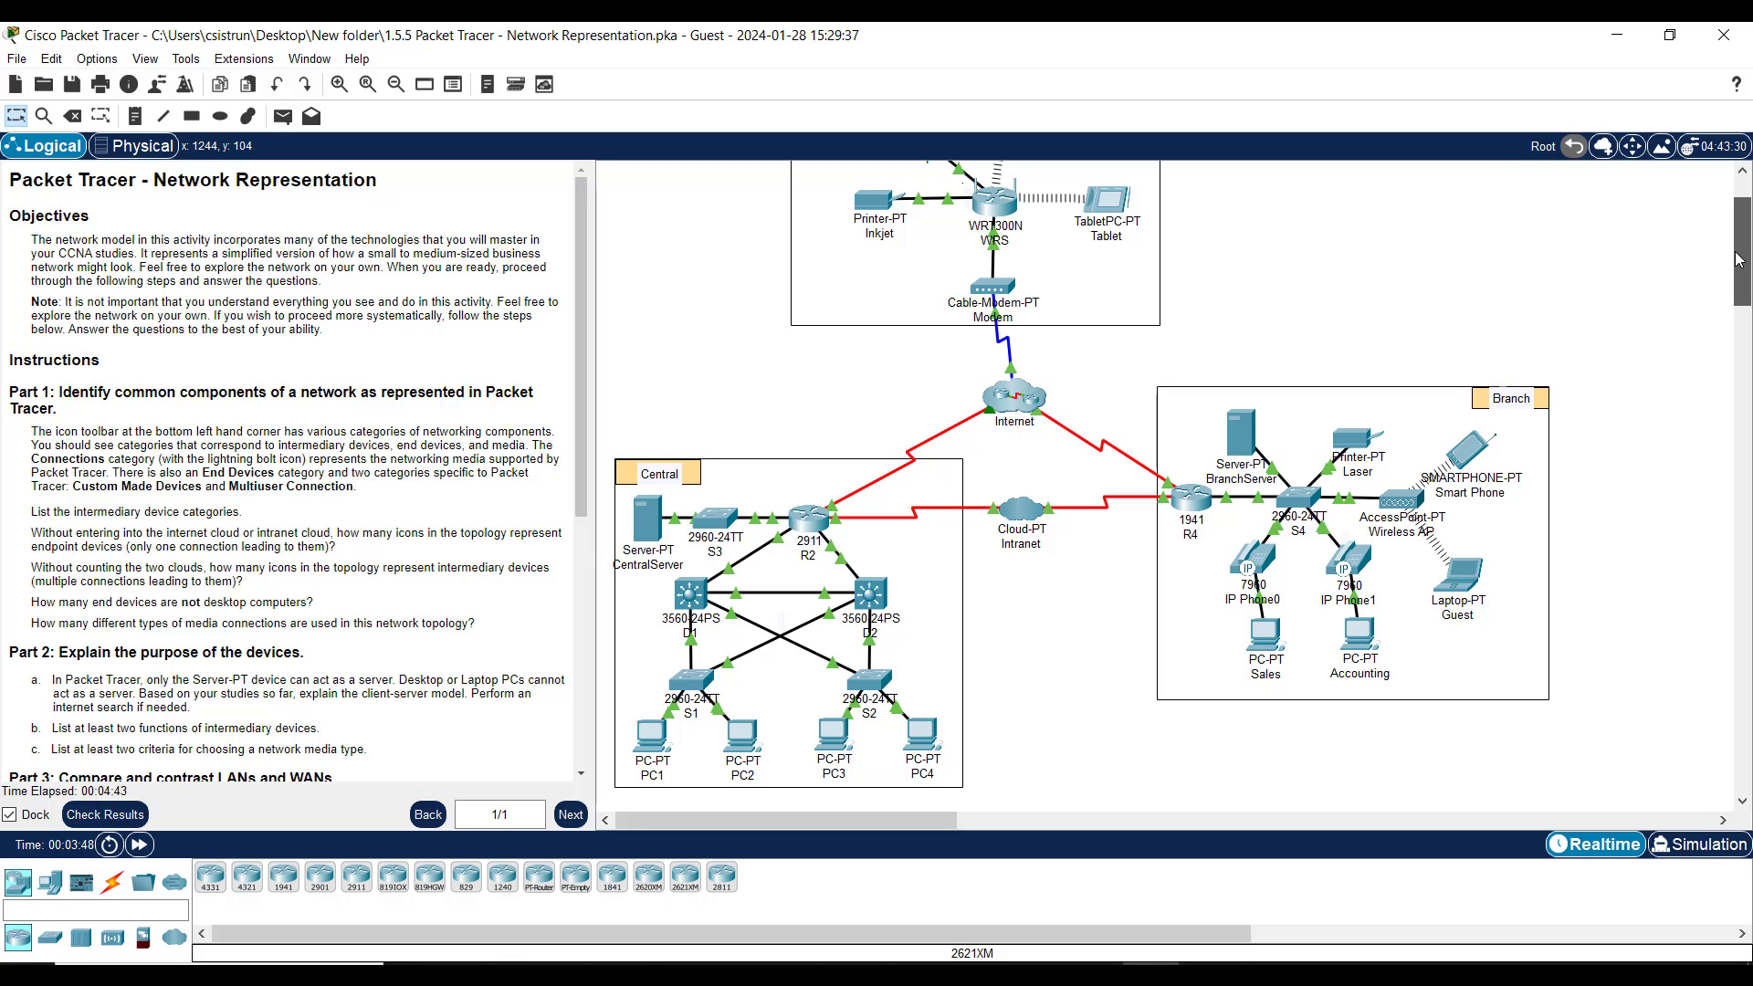
pyautogui.moveTo(1740, 259); pyautogui.dragTo(1740, 255)
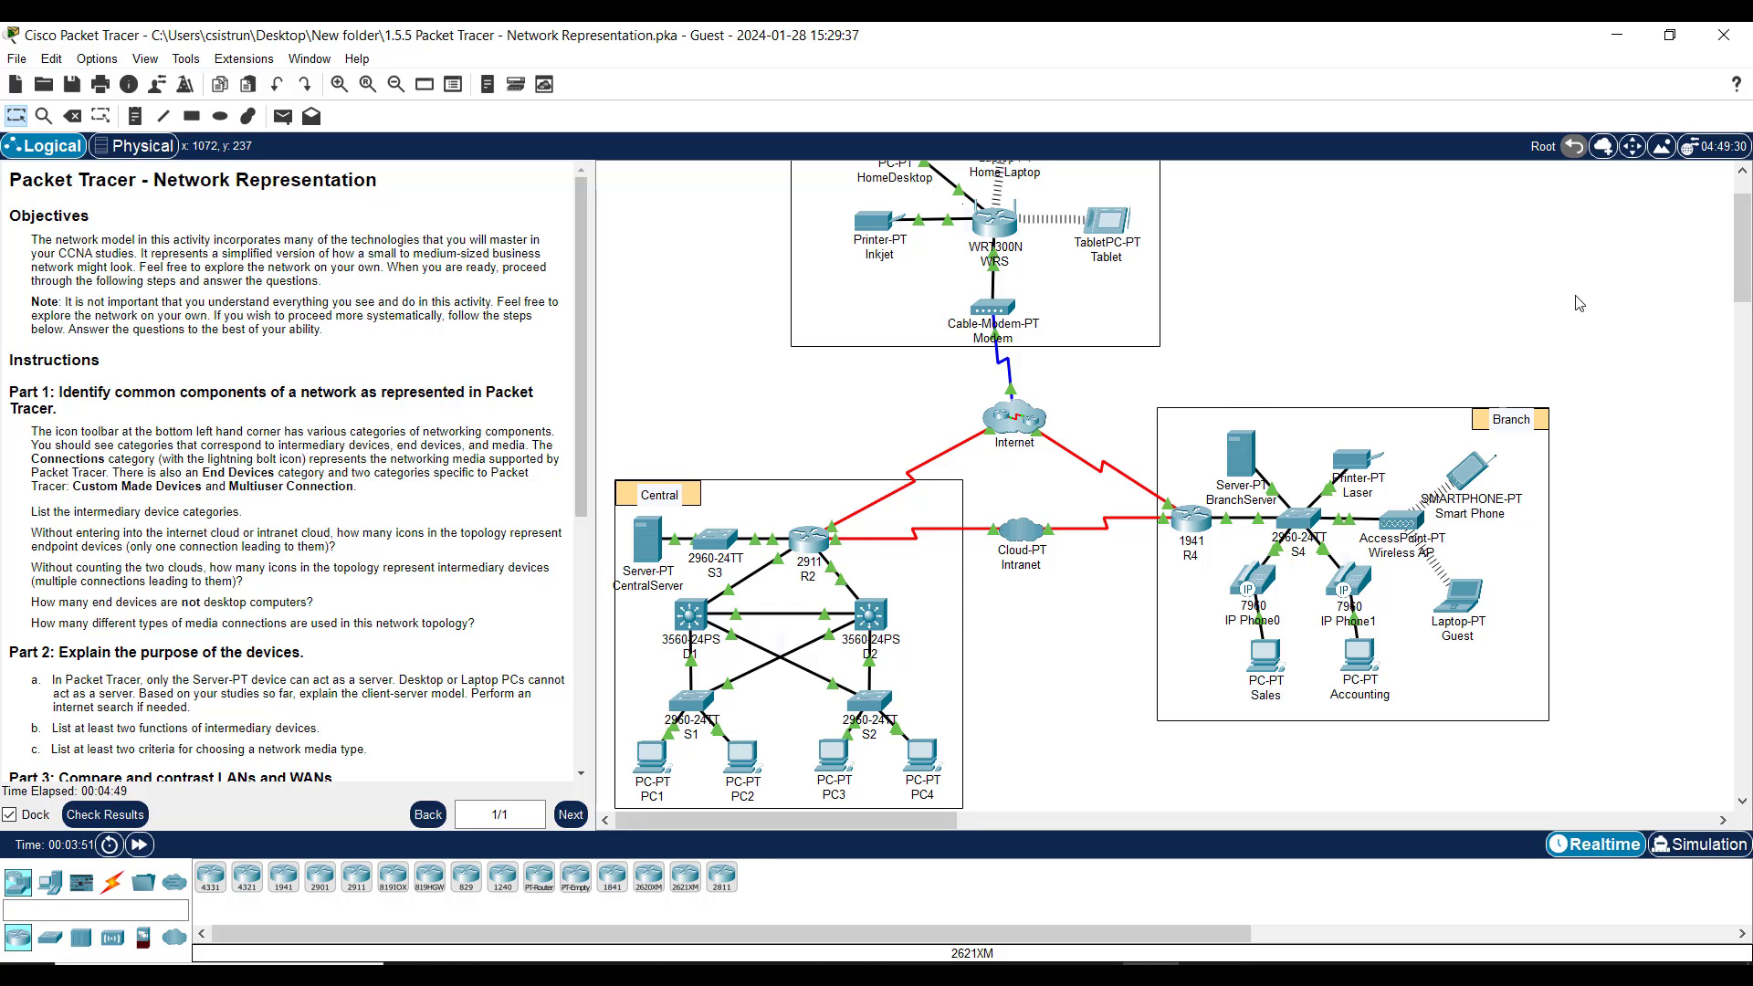
pyautogui.scroll(3, 1579, 303)
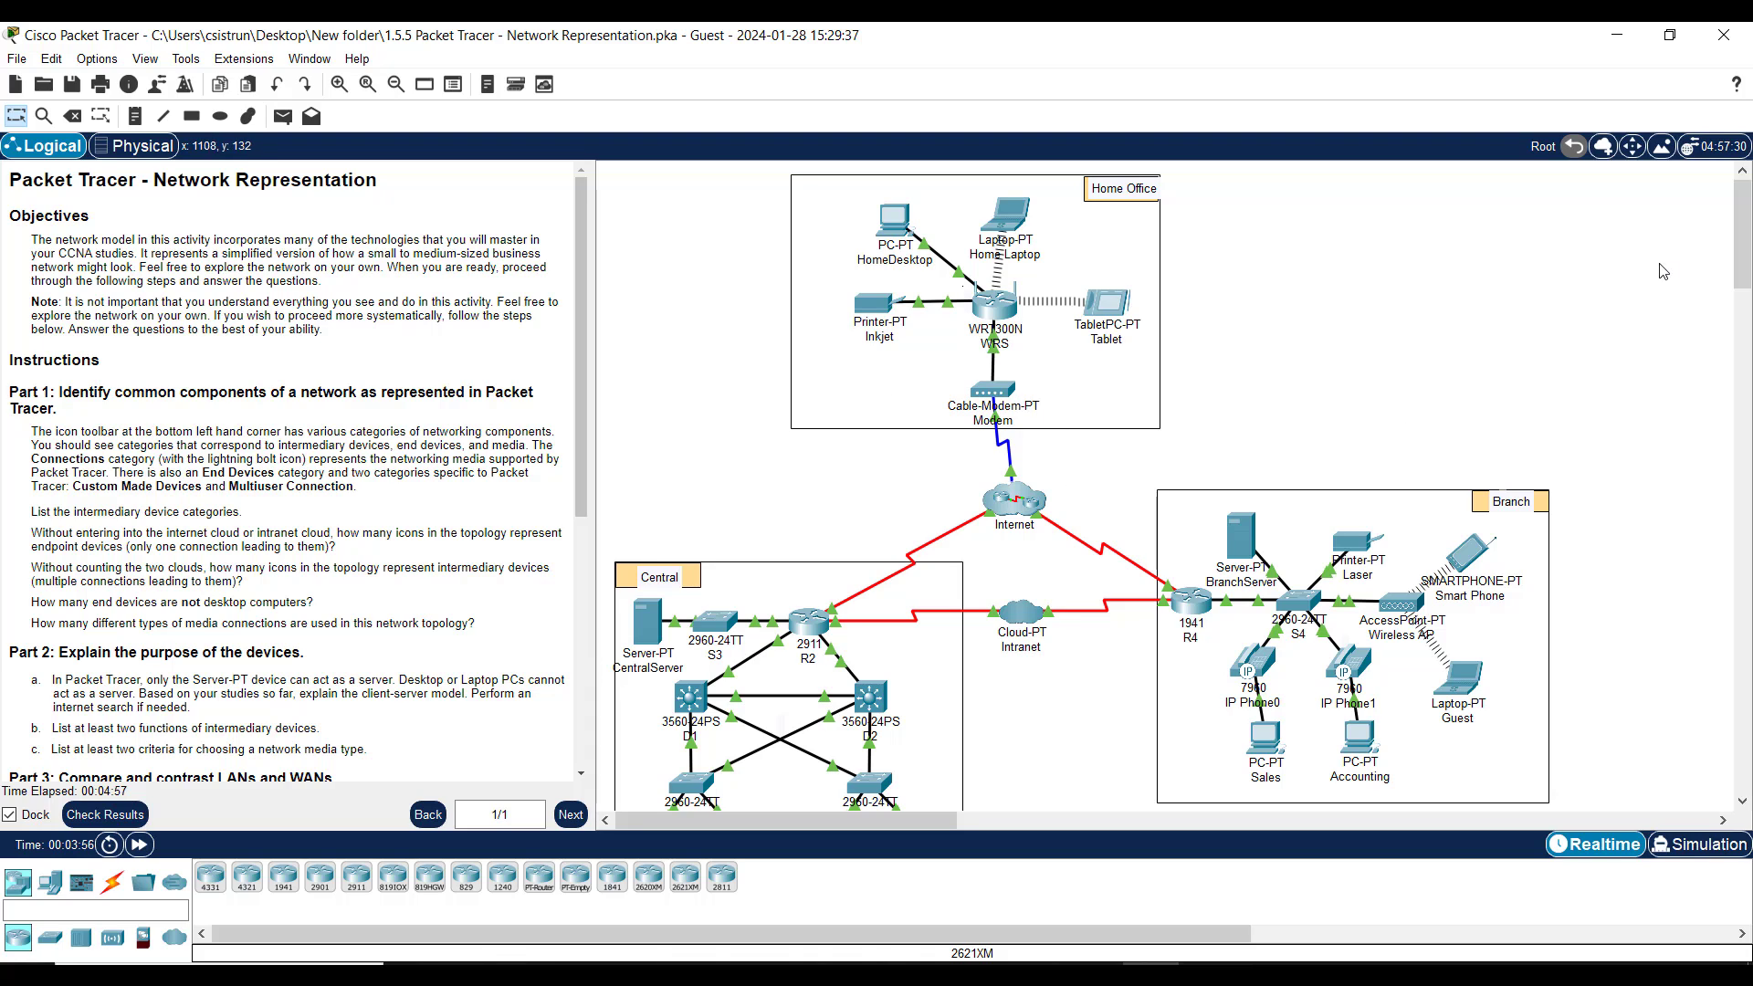
pyautogui.moveTo(1740, 234); pyautogui.dragTo(1737, 247)
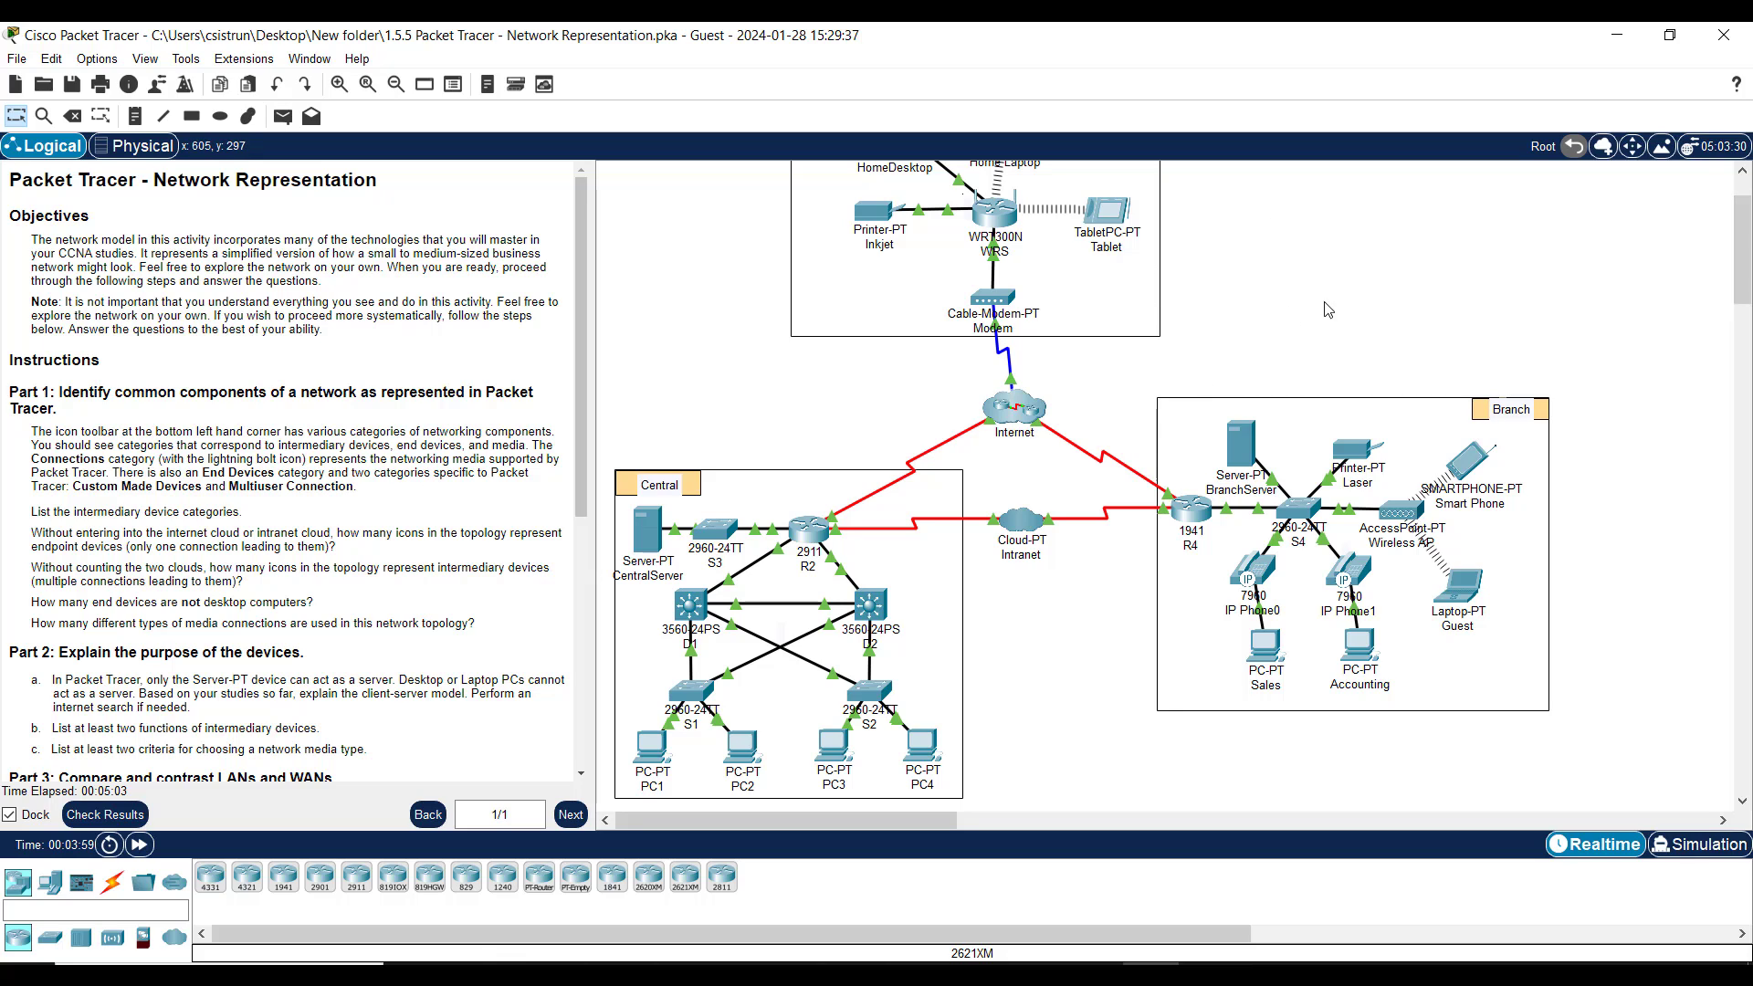
pyautogui.moveTo(1740, 262)
pyautogui.mouseDown()
pyautogui.moveTo(1728, 235)
pyautogui.moveTo(1720, 250)
pyautogui.mouseUp()
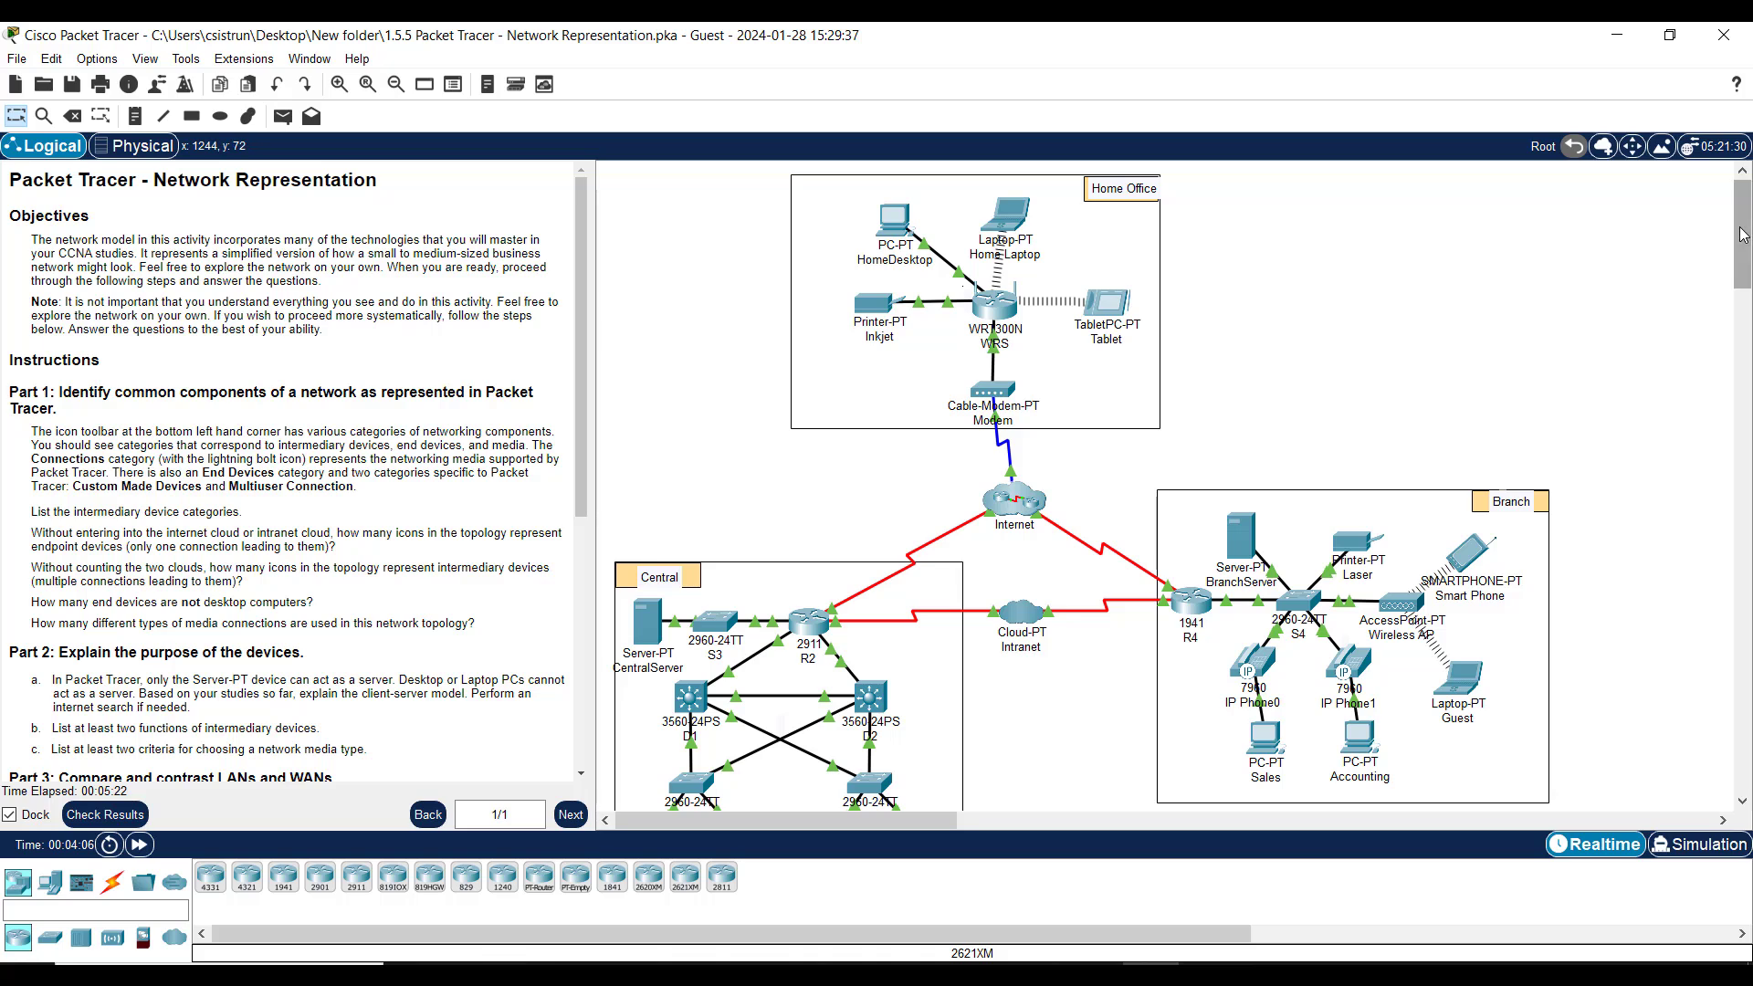
pyautogui.moveTo(1738, 234); pyautogui.dragTo(1742, 253)
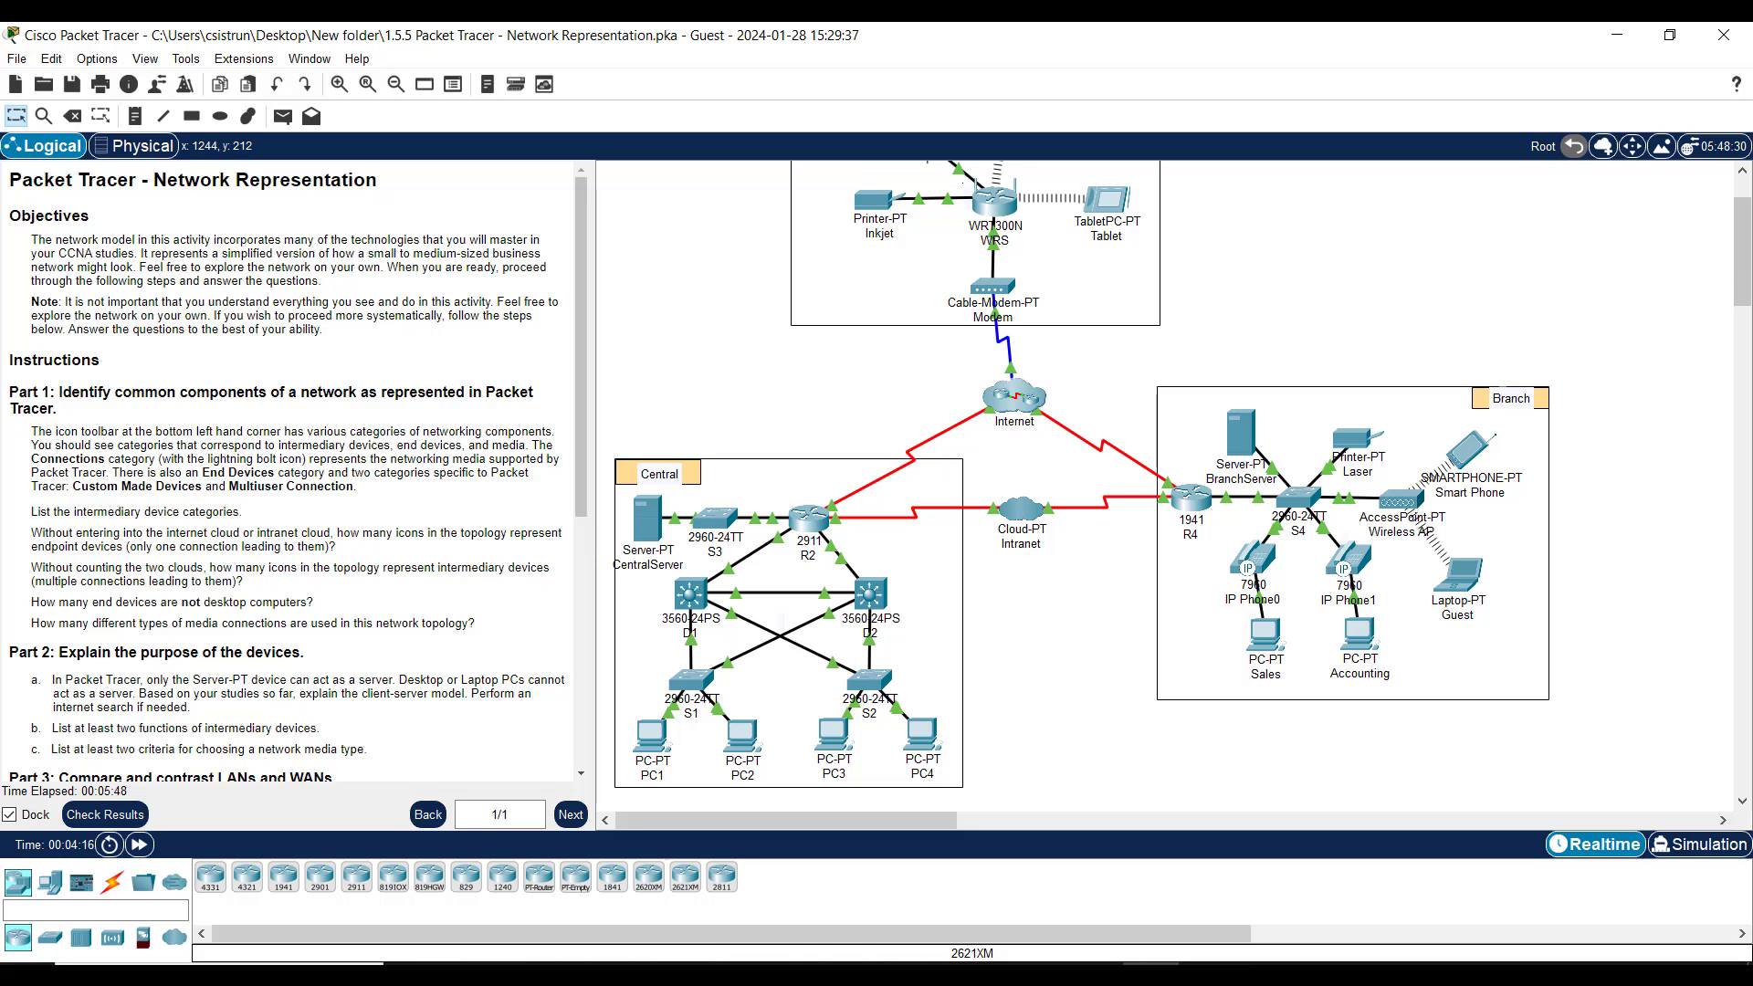
pyautogui.scroll(2, 1086, 343)
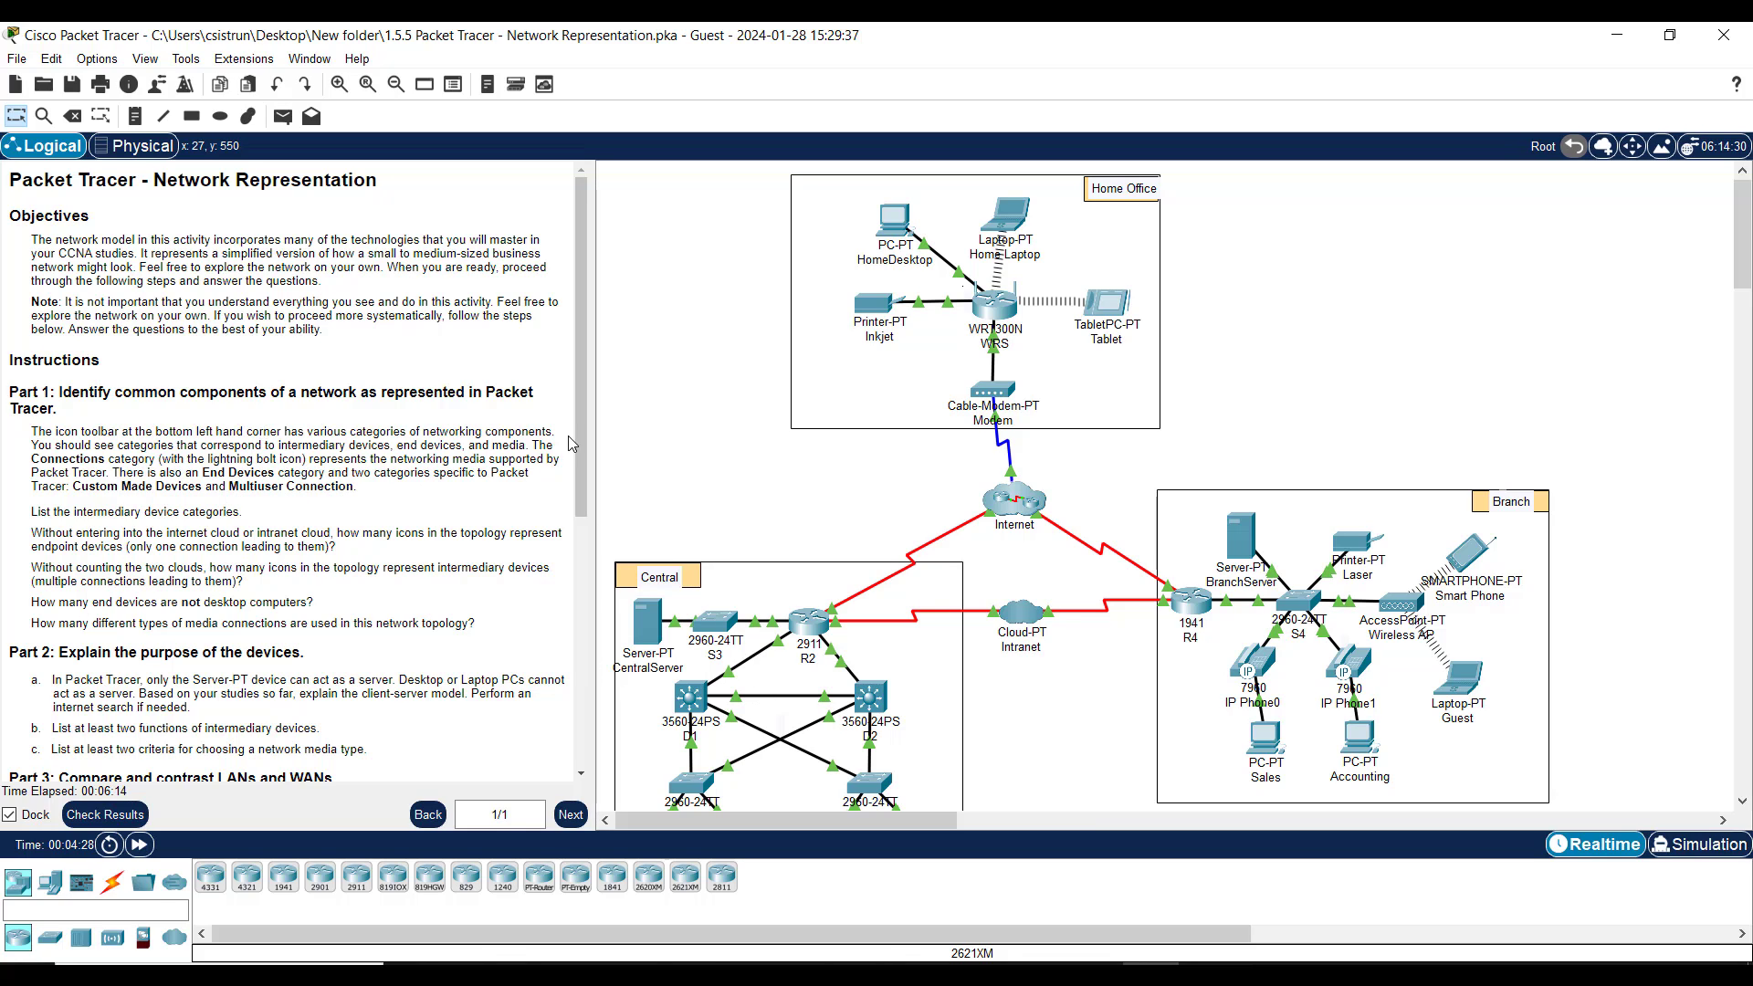
pyautogui.scroll(-1, 581, 425)
pyautogui.scroll(-10, 572, 539)
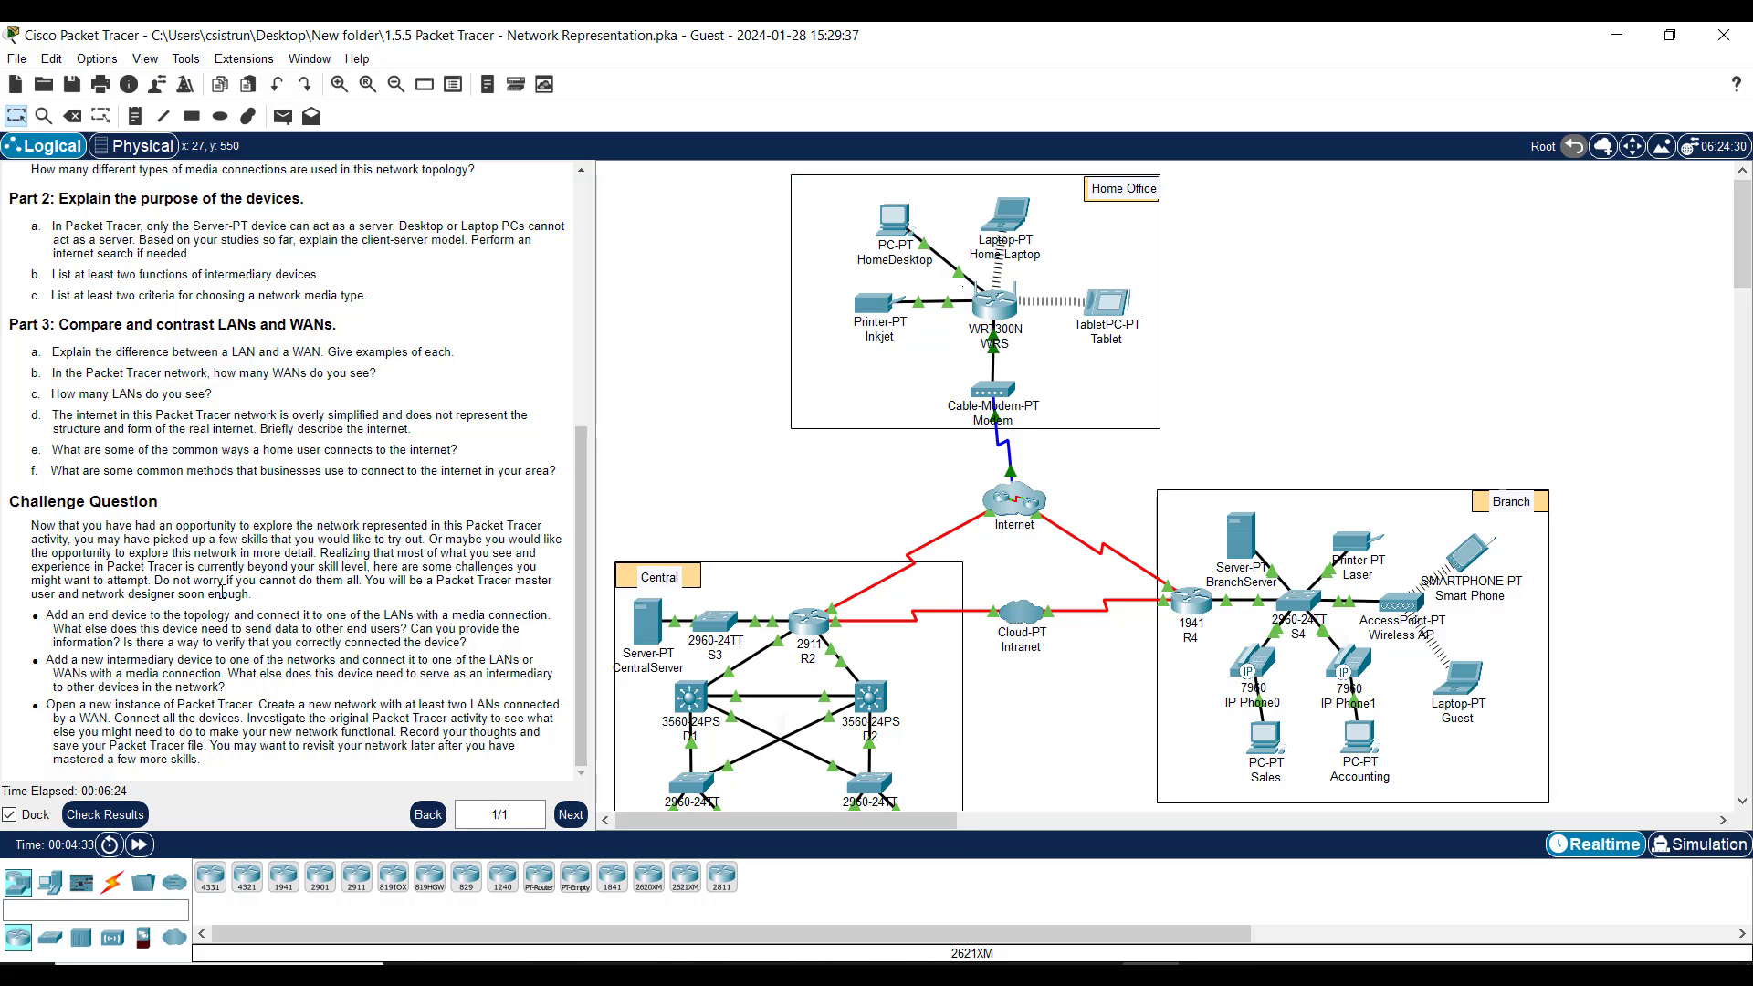
pyautogui.moveTo(583, 533); pyautogui.dragTo(572, 166)
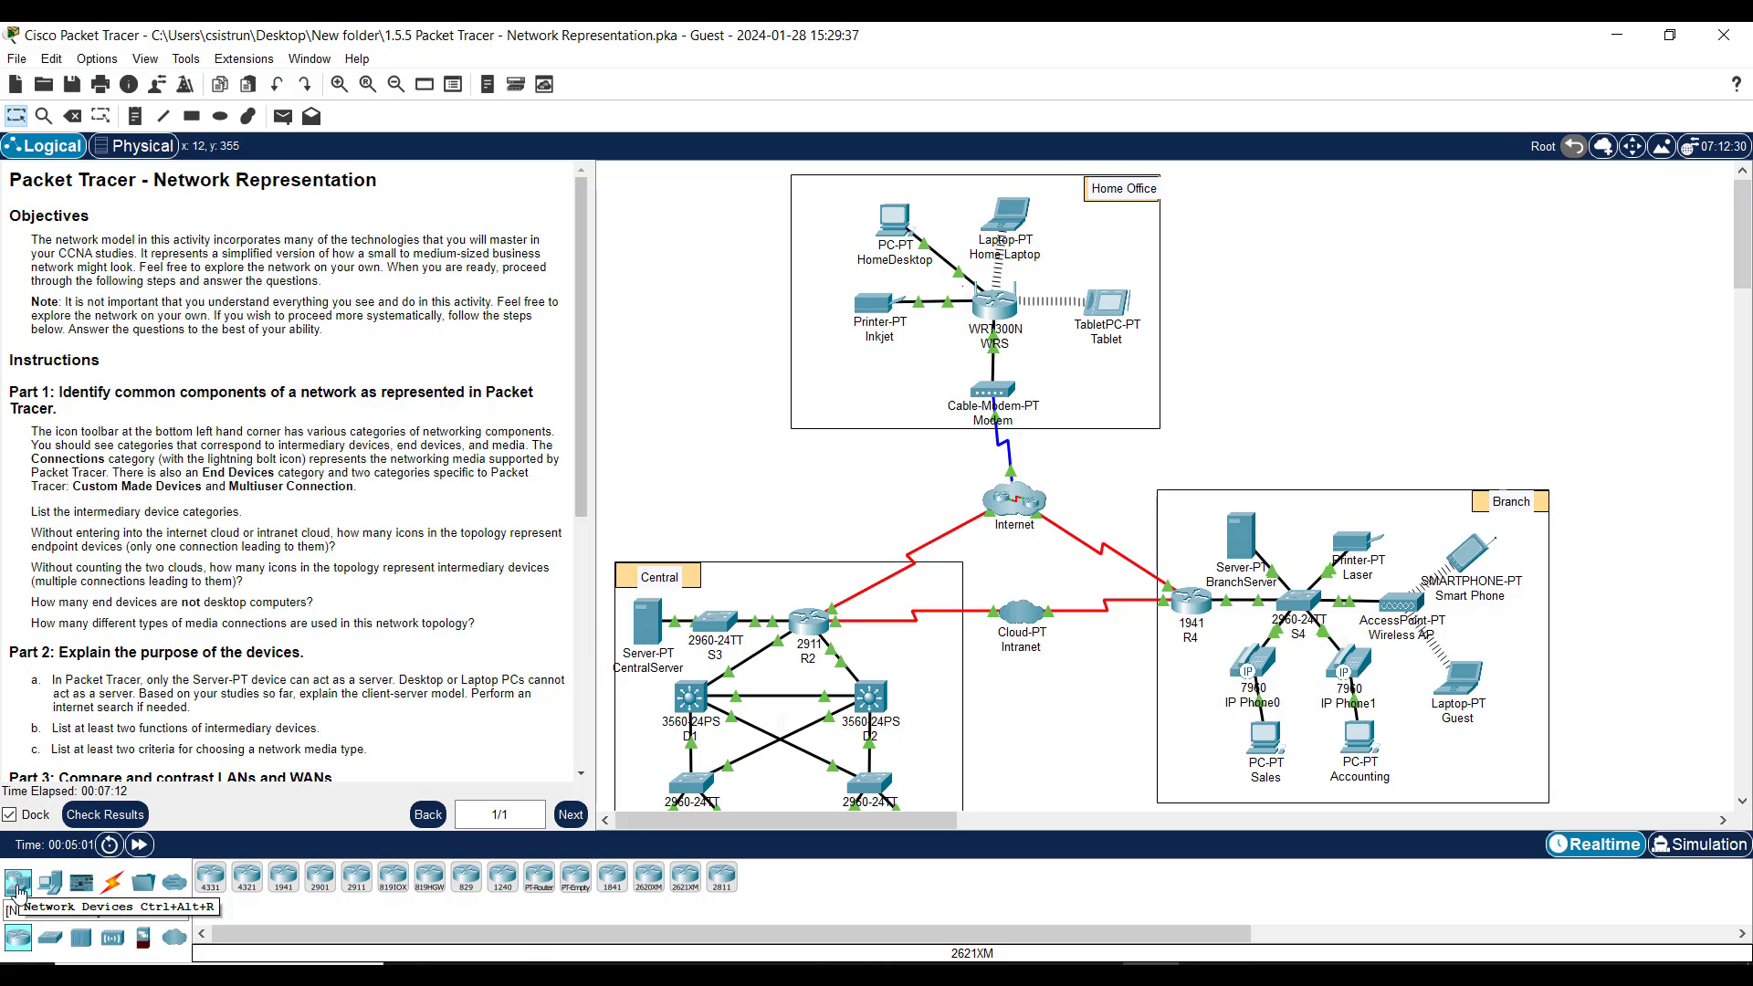
# Browse the End Devices, Components, Connections, structured-cabling and Router lists, ending on Wireless Devices.
pyautogui.click(50, 882)
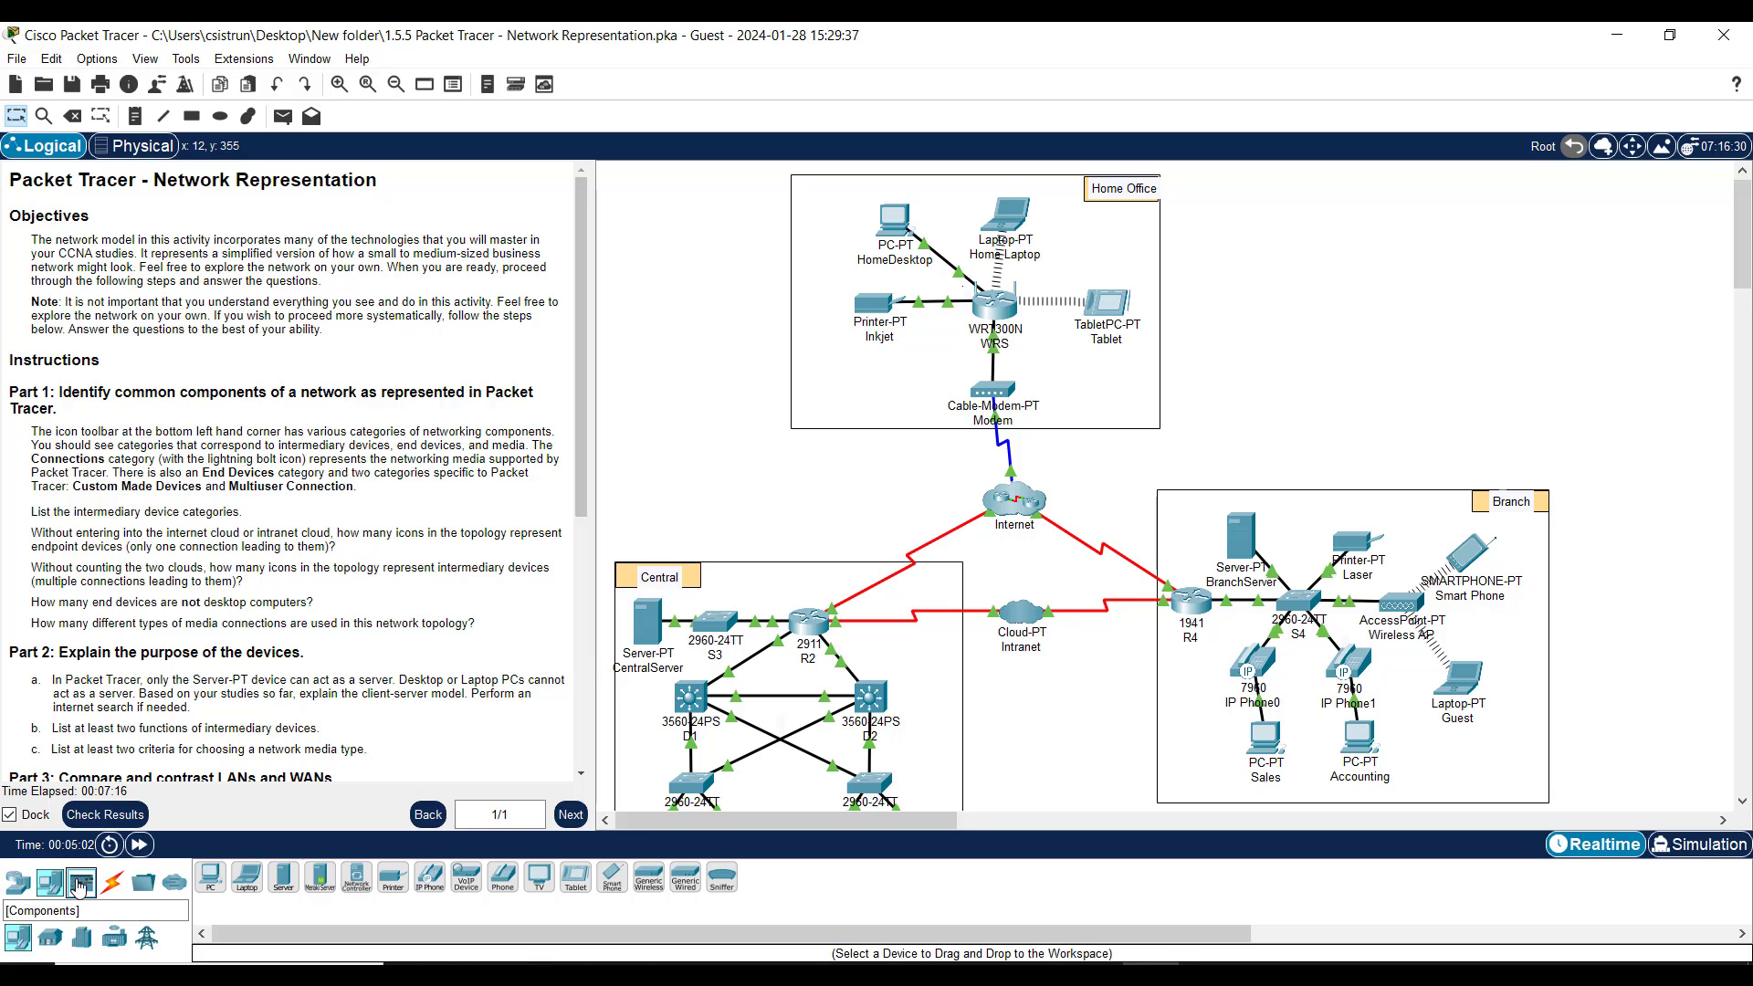
pyautogui.click(81, 884)
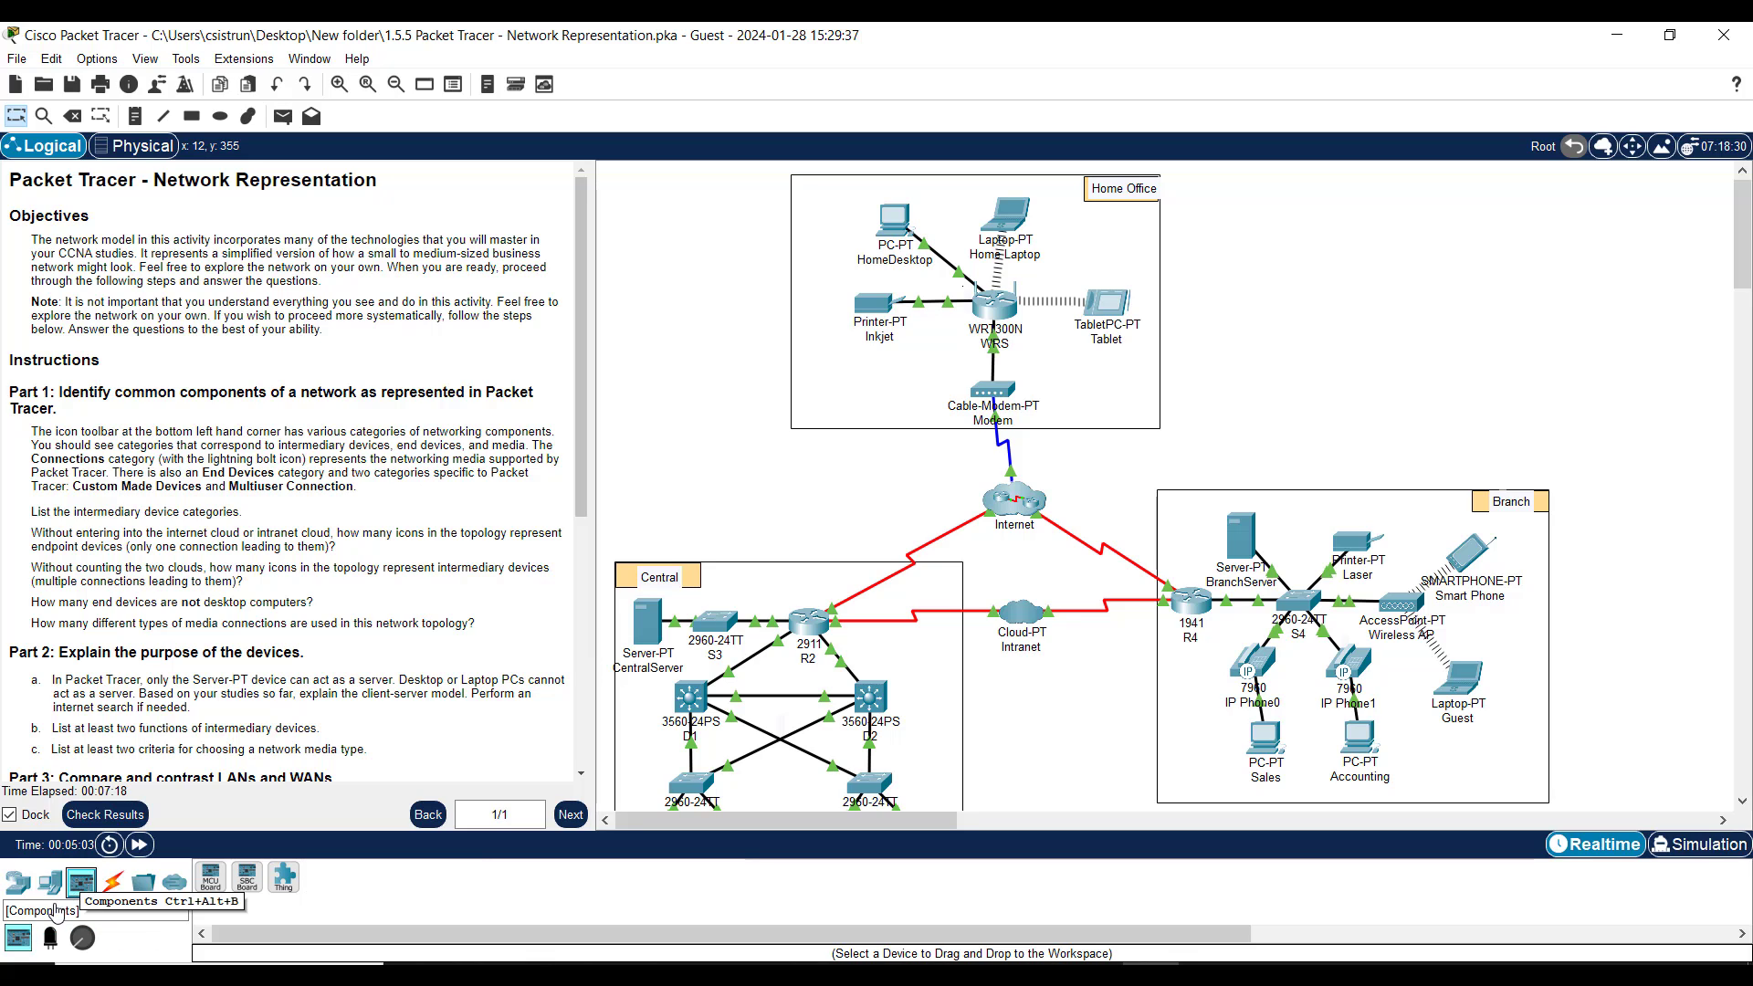
pyautogui.click(112, 883)
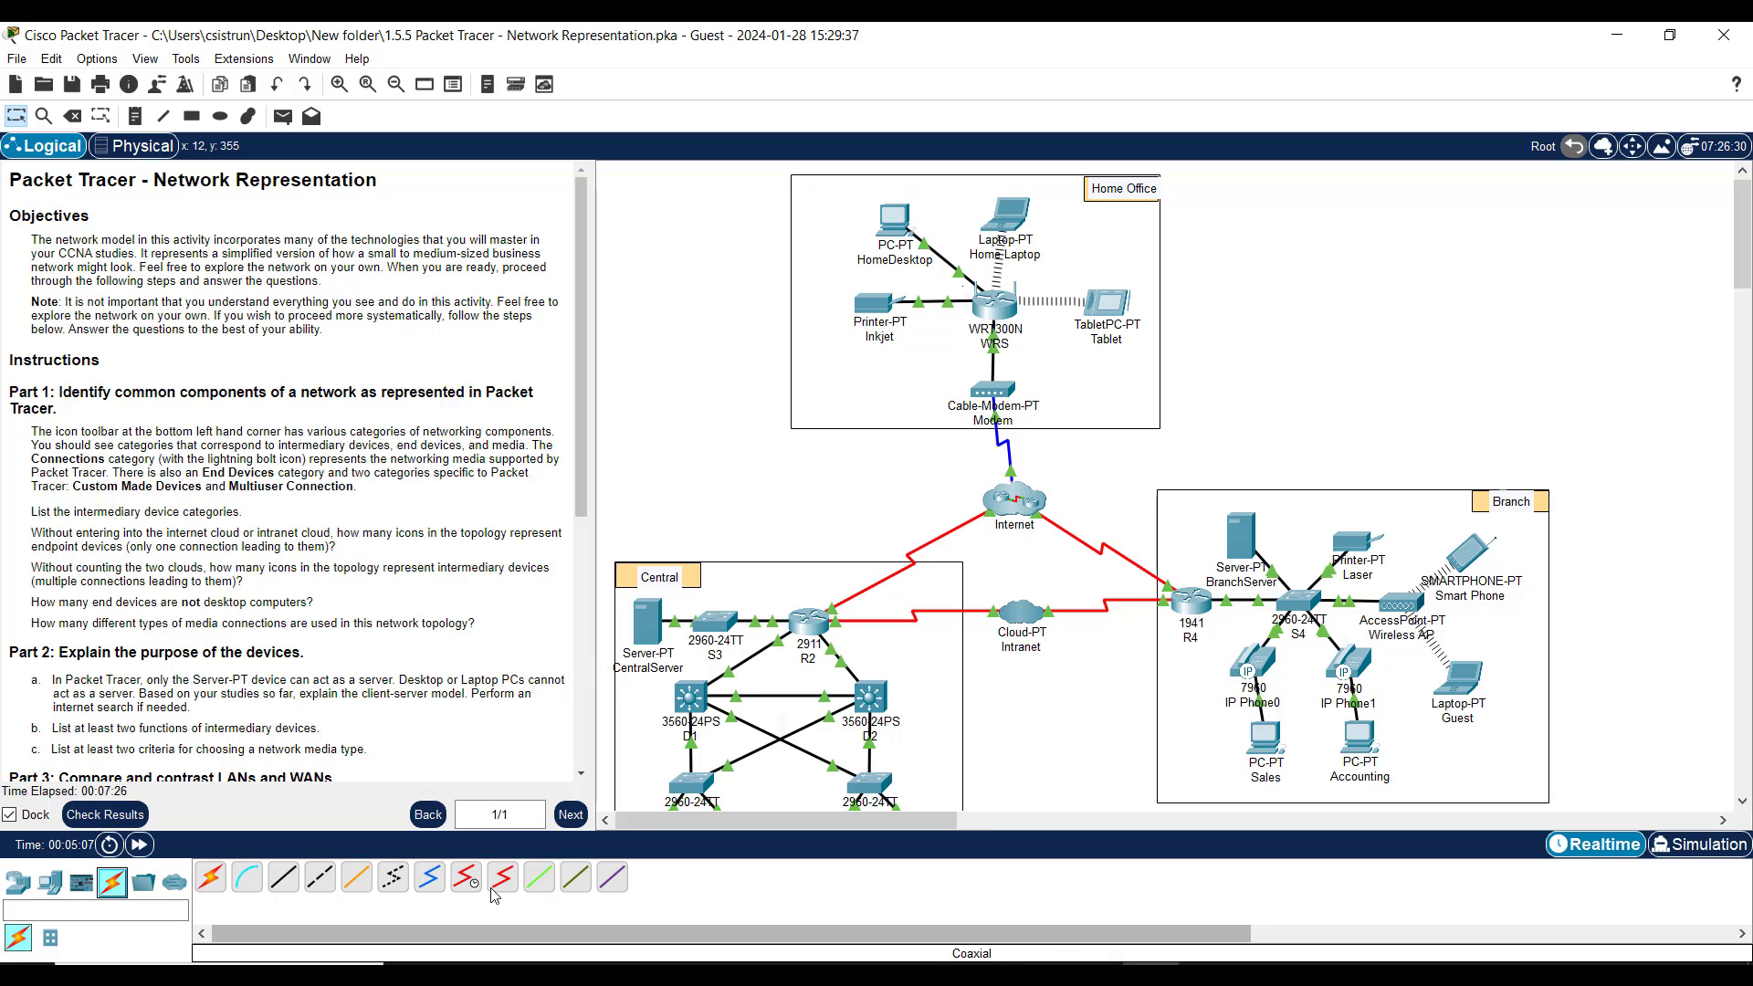
pyautogui.click(48, 940)
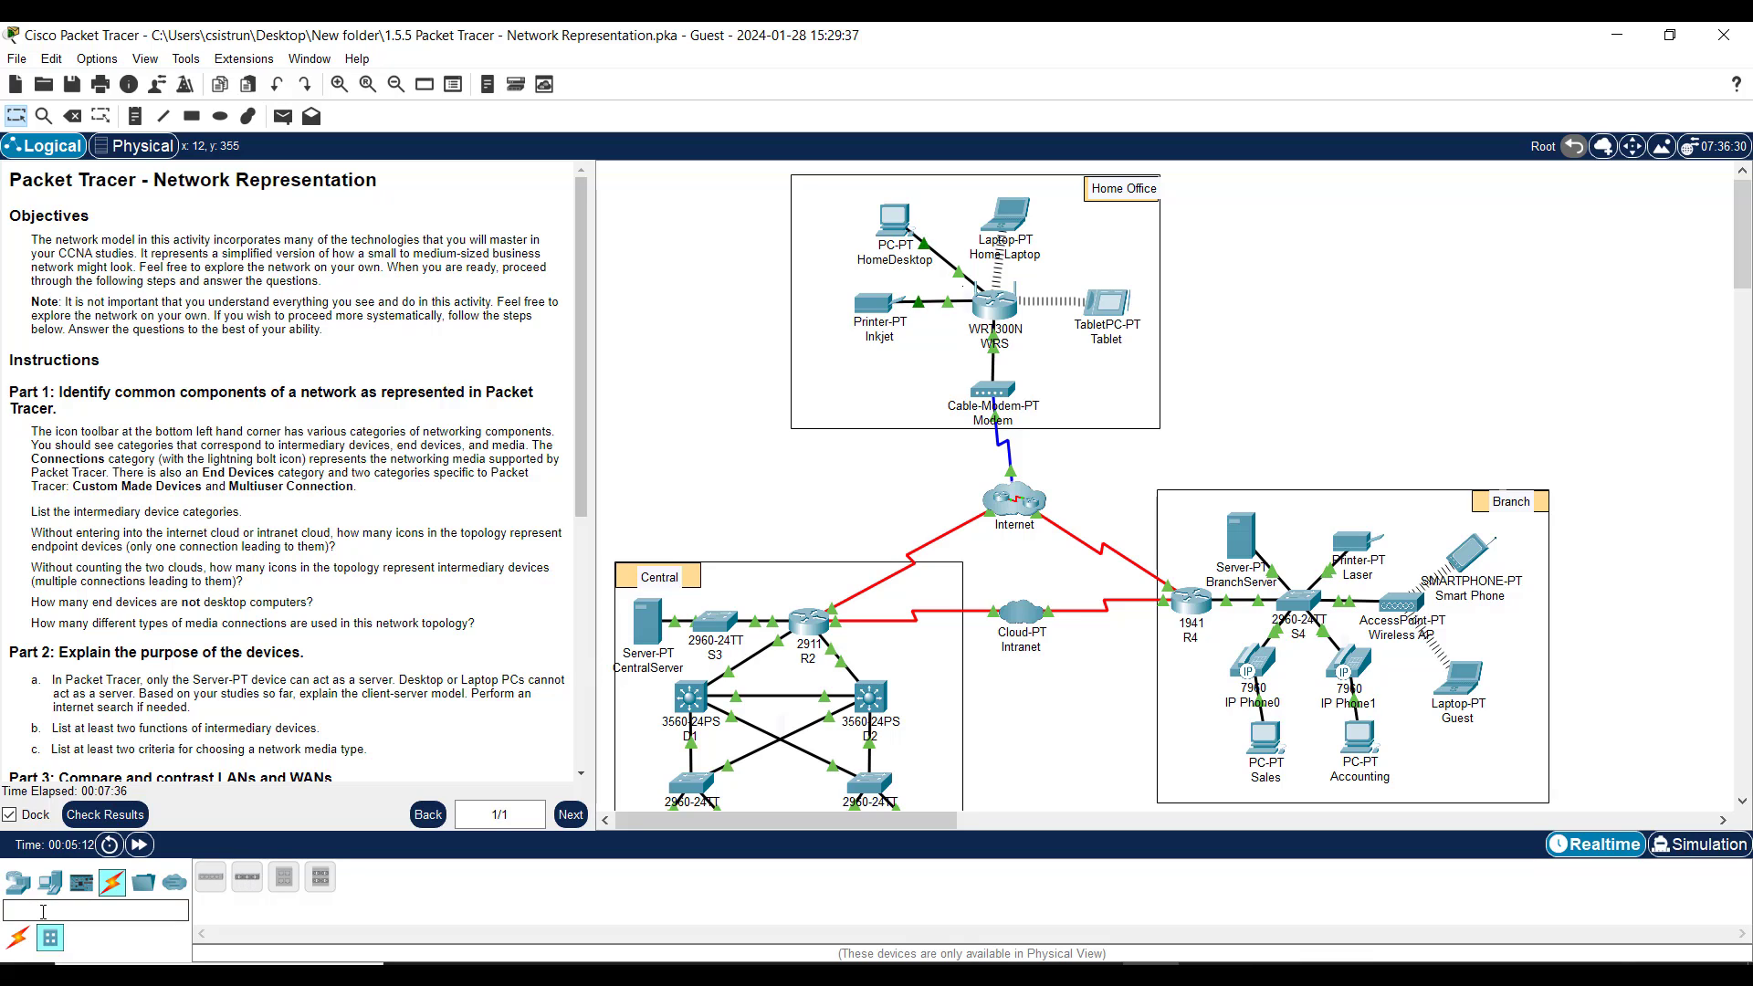
pyautogui.click(22, 886)
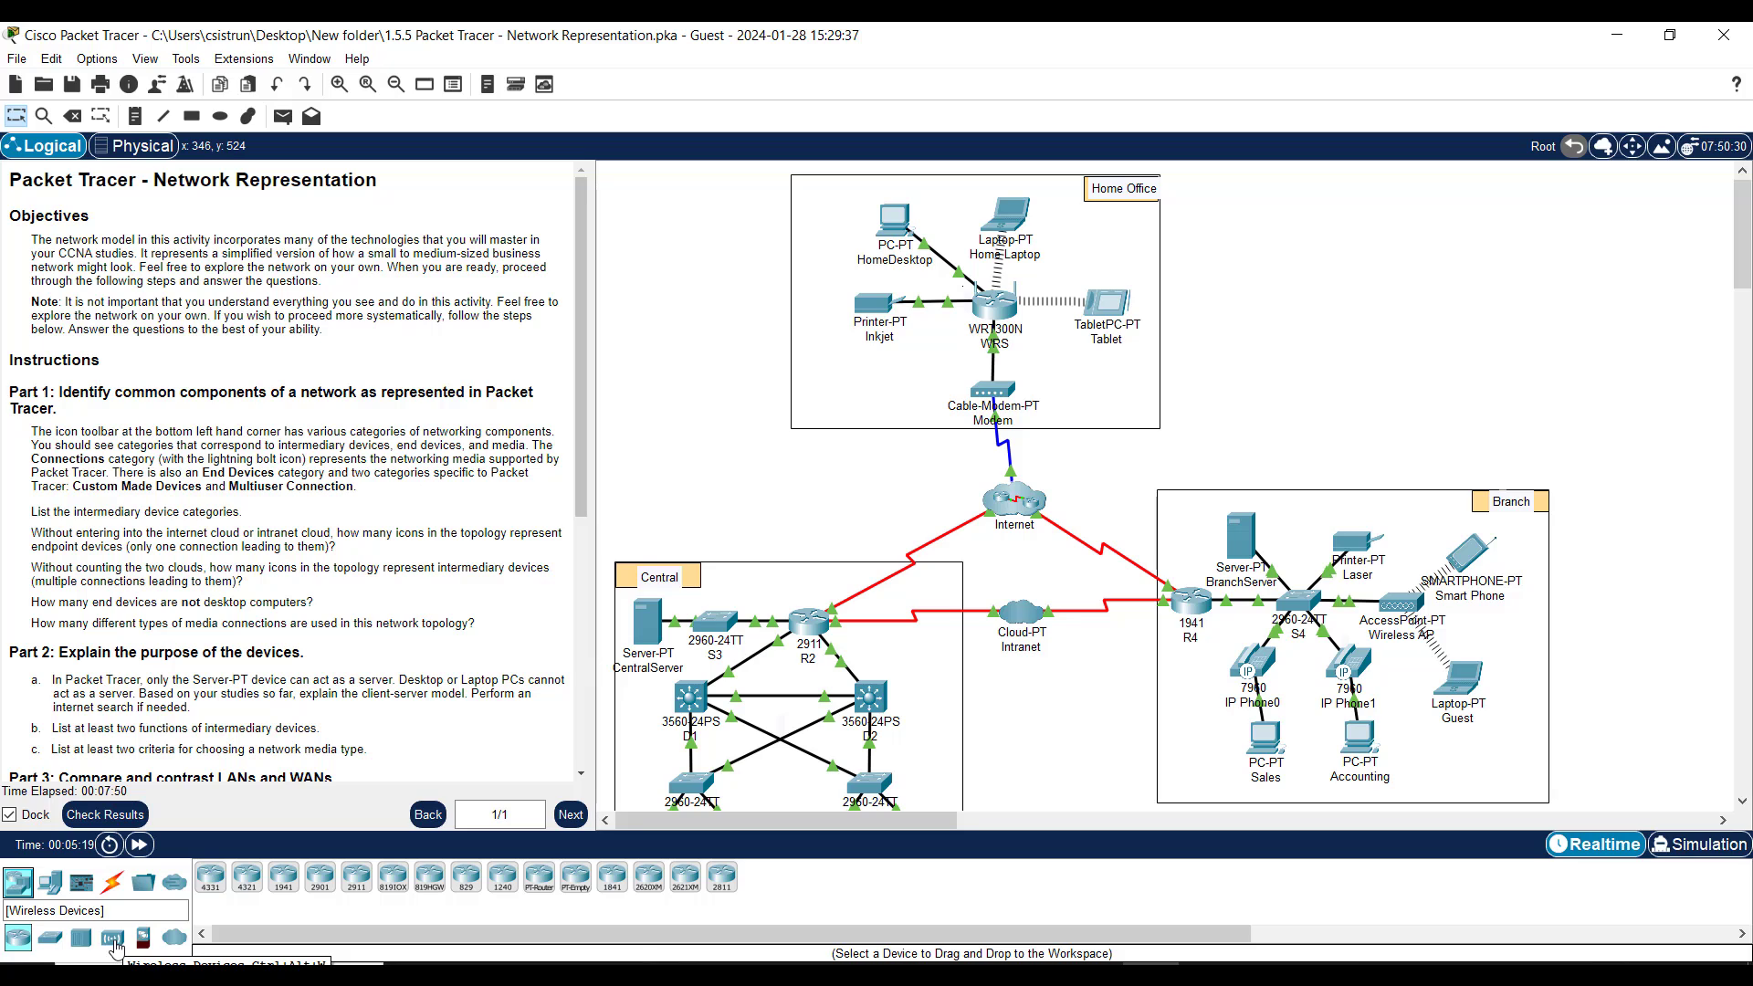
pyautogui.click(114, 941)
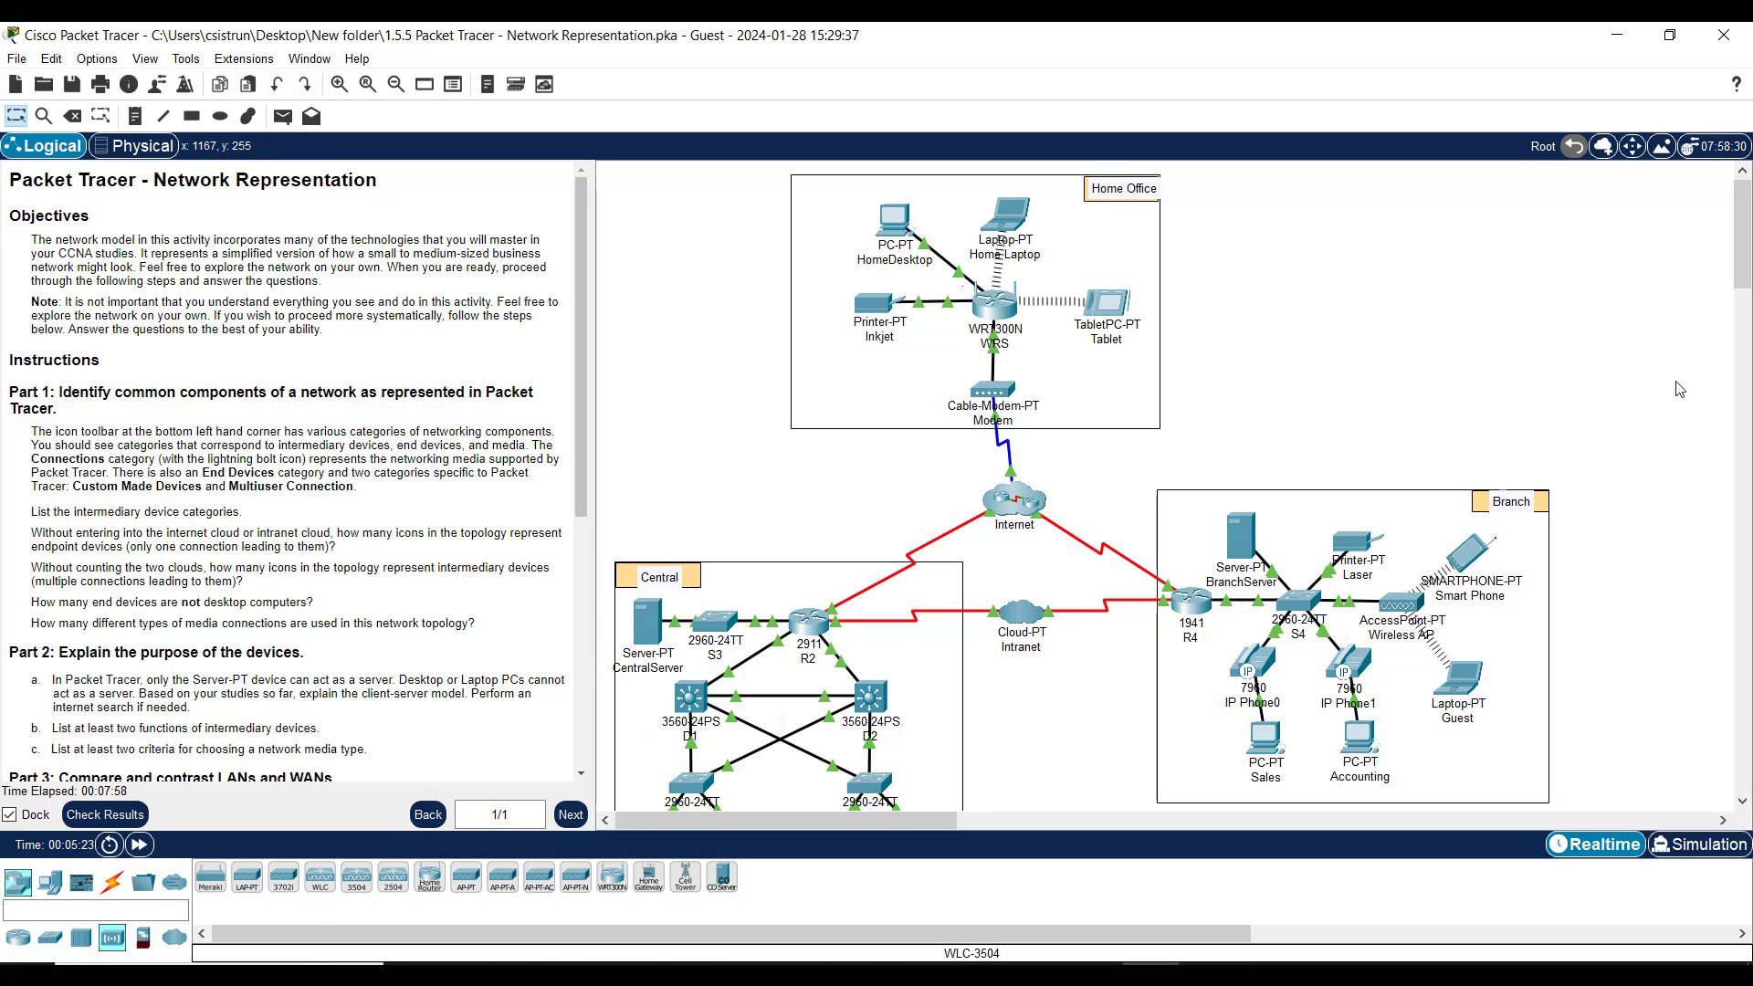
pyautogui.moveTo(1745, 288)
pyautogui.mouseDown()
pyautogui.moveTo(1746, 365)
pyautogui.moveTo(1745, 283)
pyautogui.mouseUp()
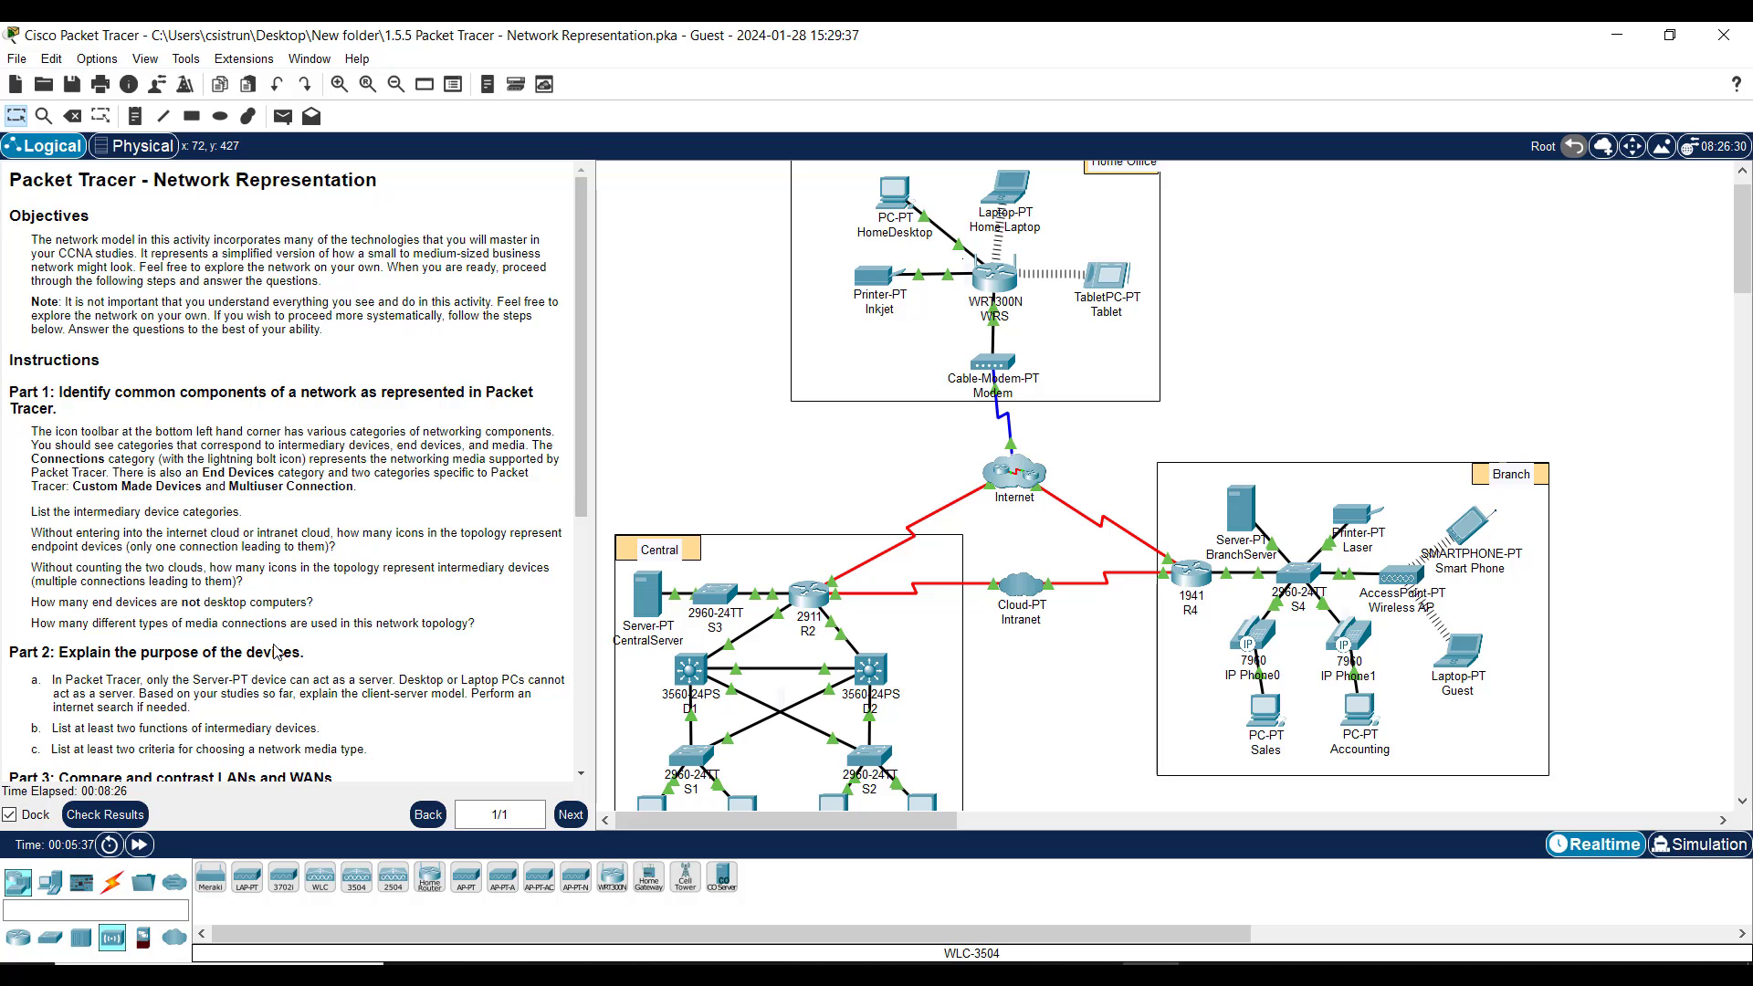
# Scroll the instructions down to Part 3's LAN/WAN comparison and the Challenge Question.
pyautogui.scroll(-2, 583, 457)
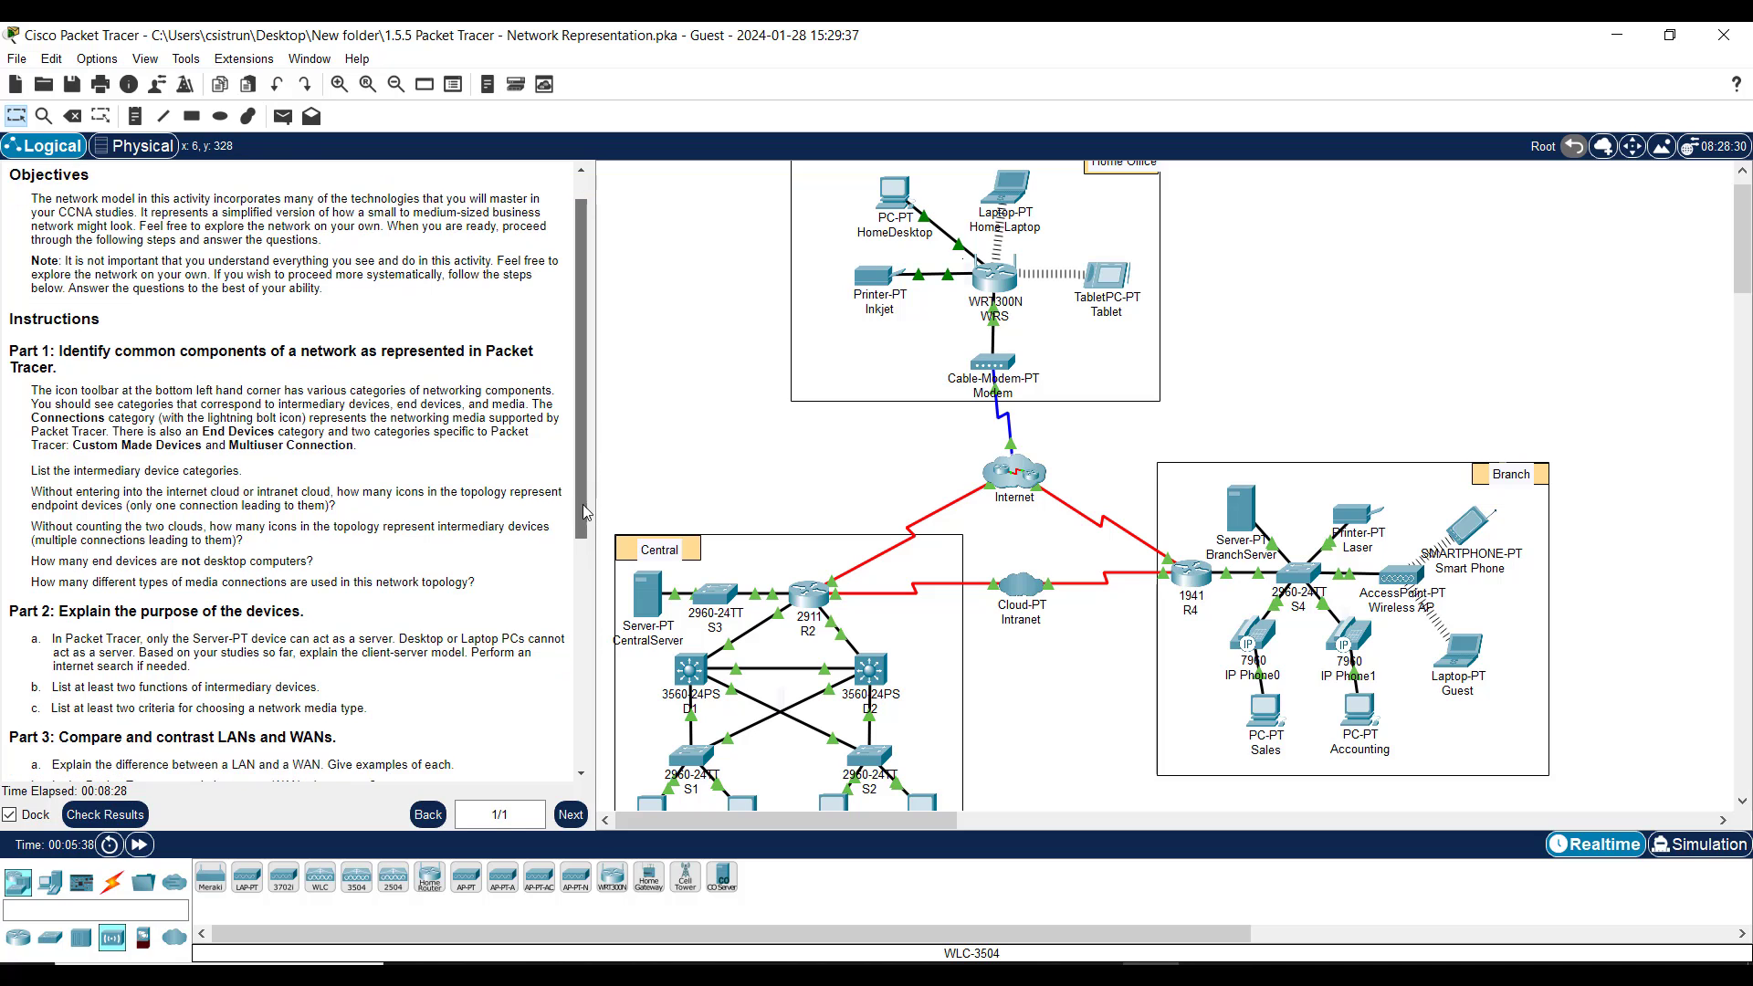
pyautogui.scroll(-8, 583, 506)
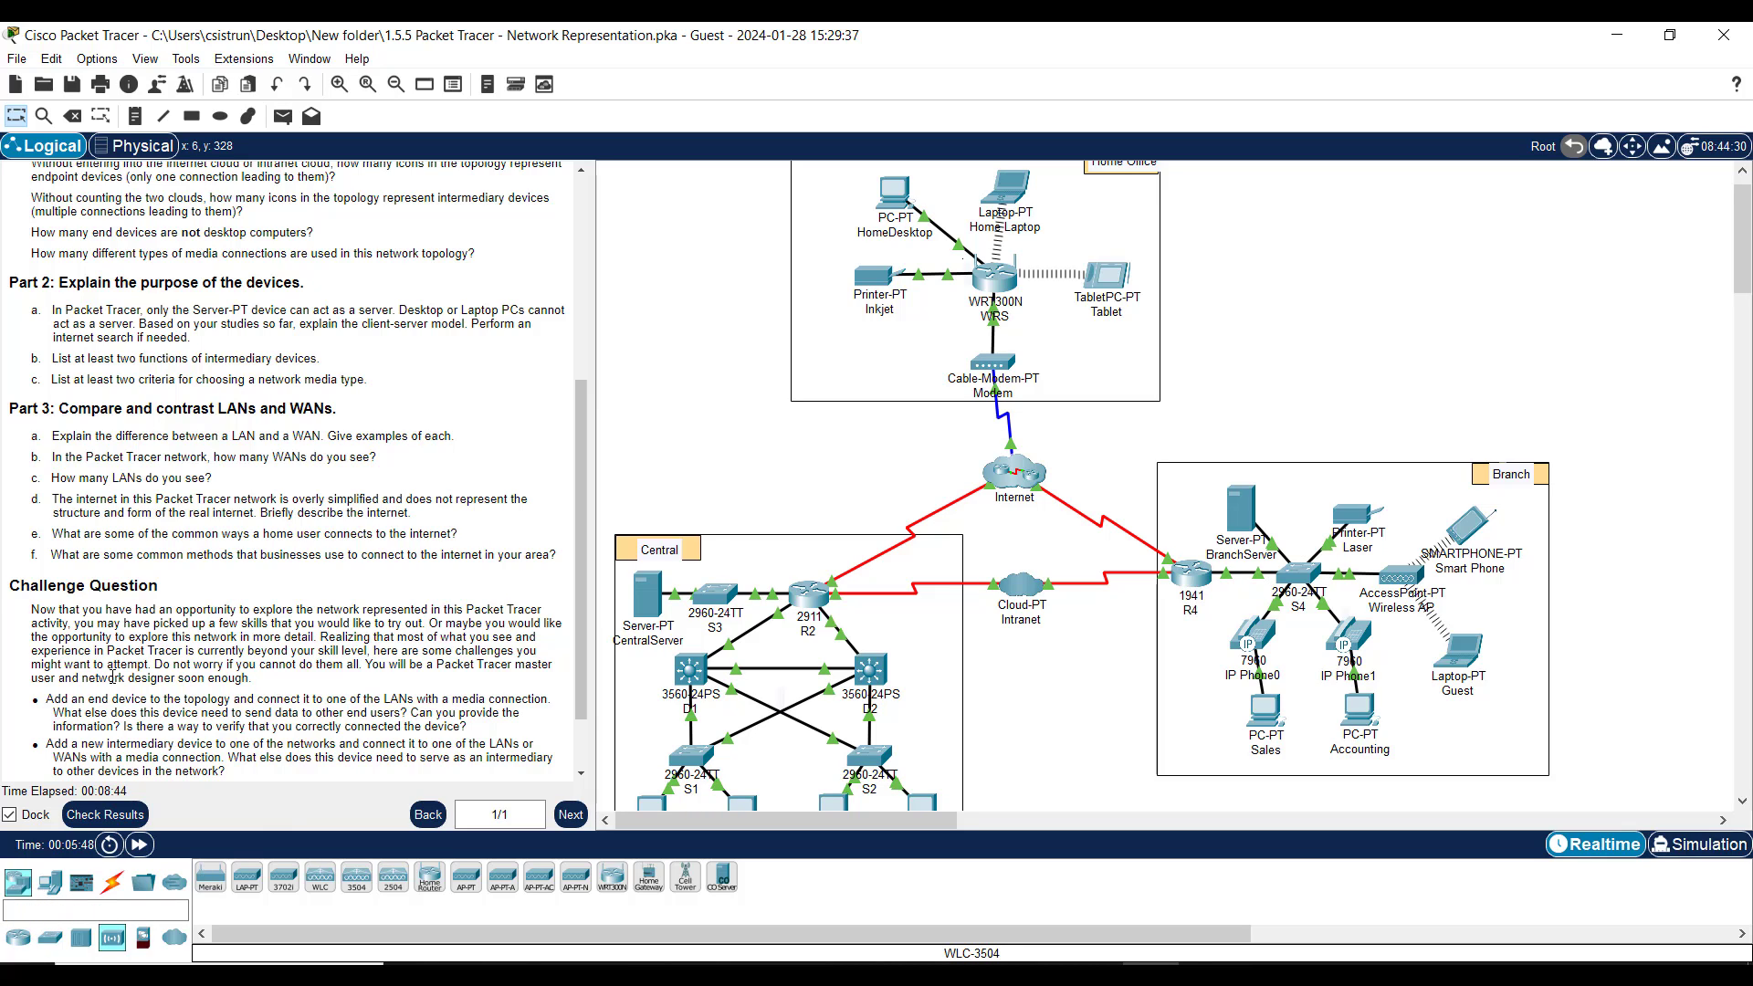
# Compare switch models against router models, ending on the router list (4331, 1941, 2911, 2811).
pyautogui.click(43, 947)
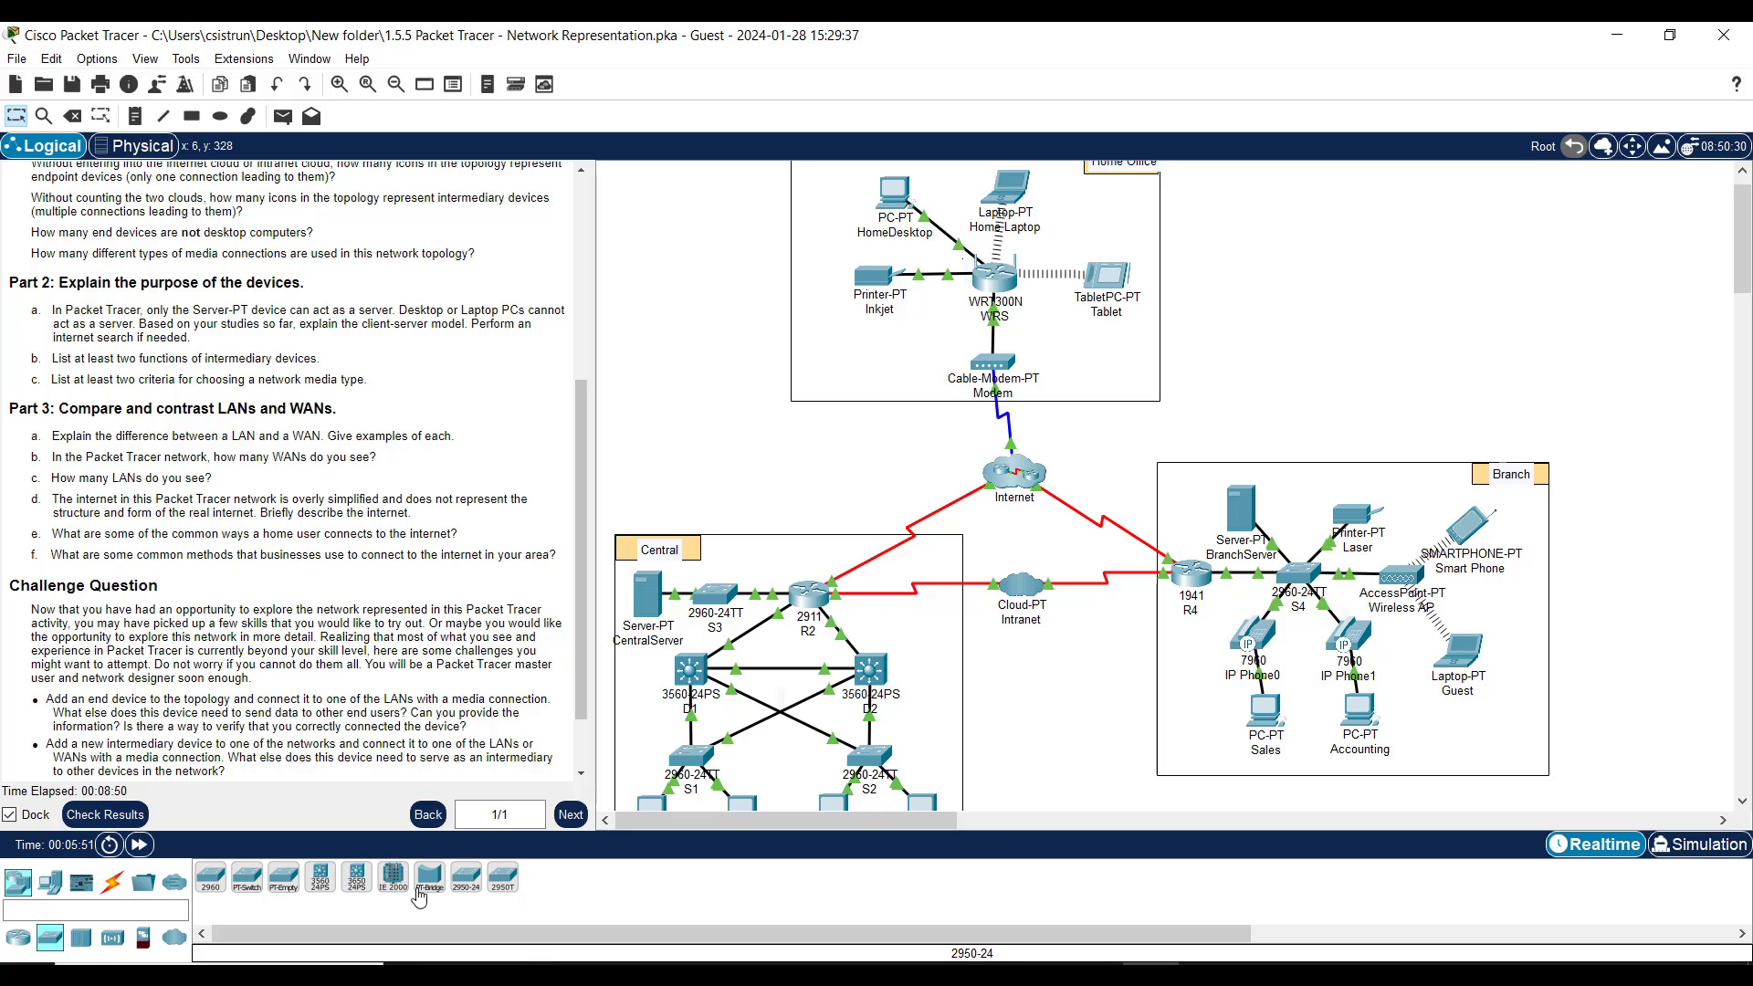
pyautogui.click(18, 945)
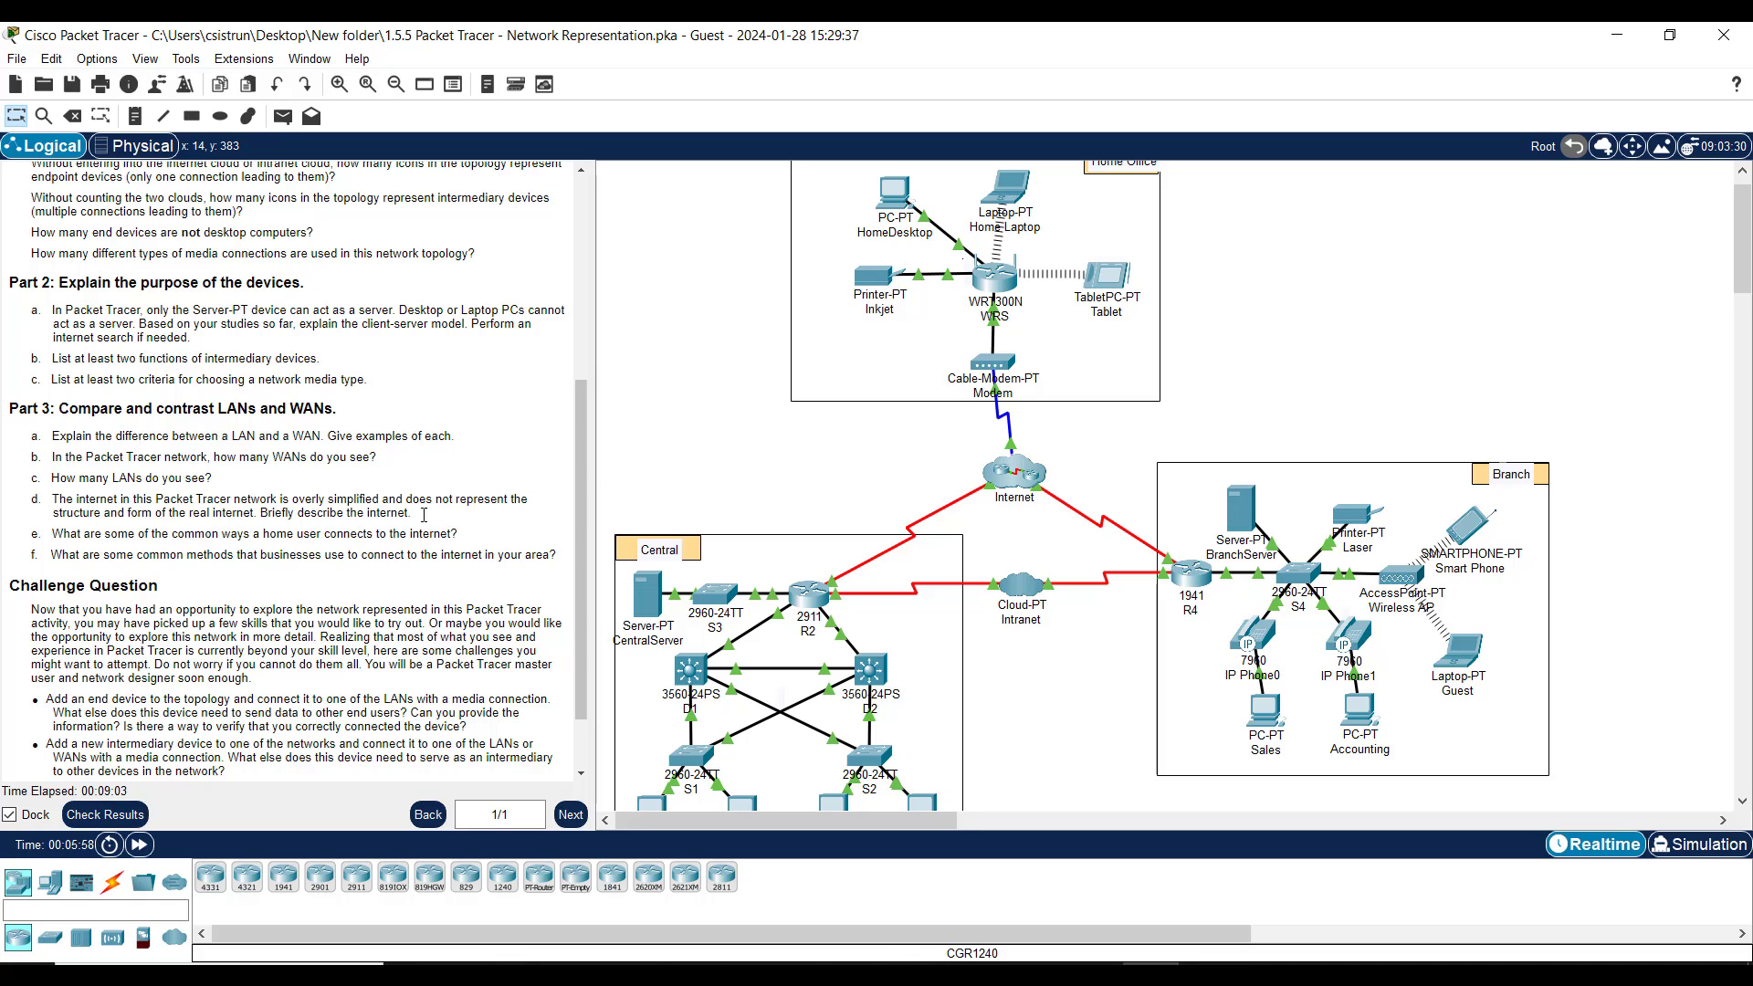
pyautogui.click(48, 941)
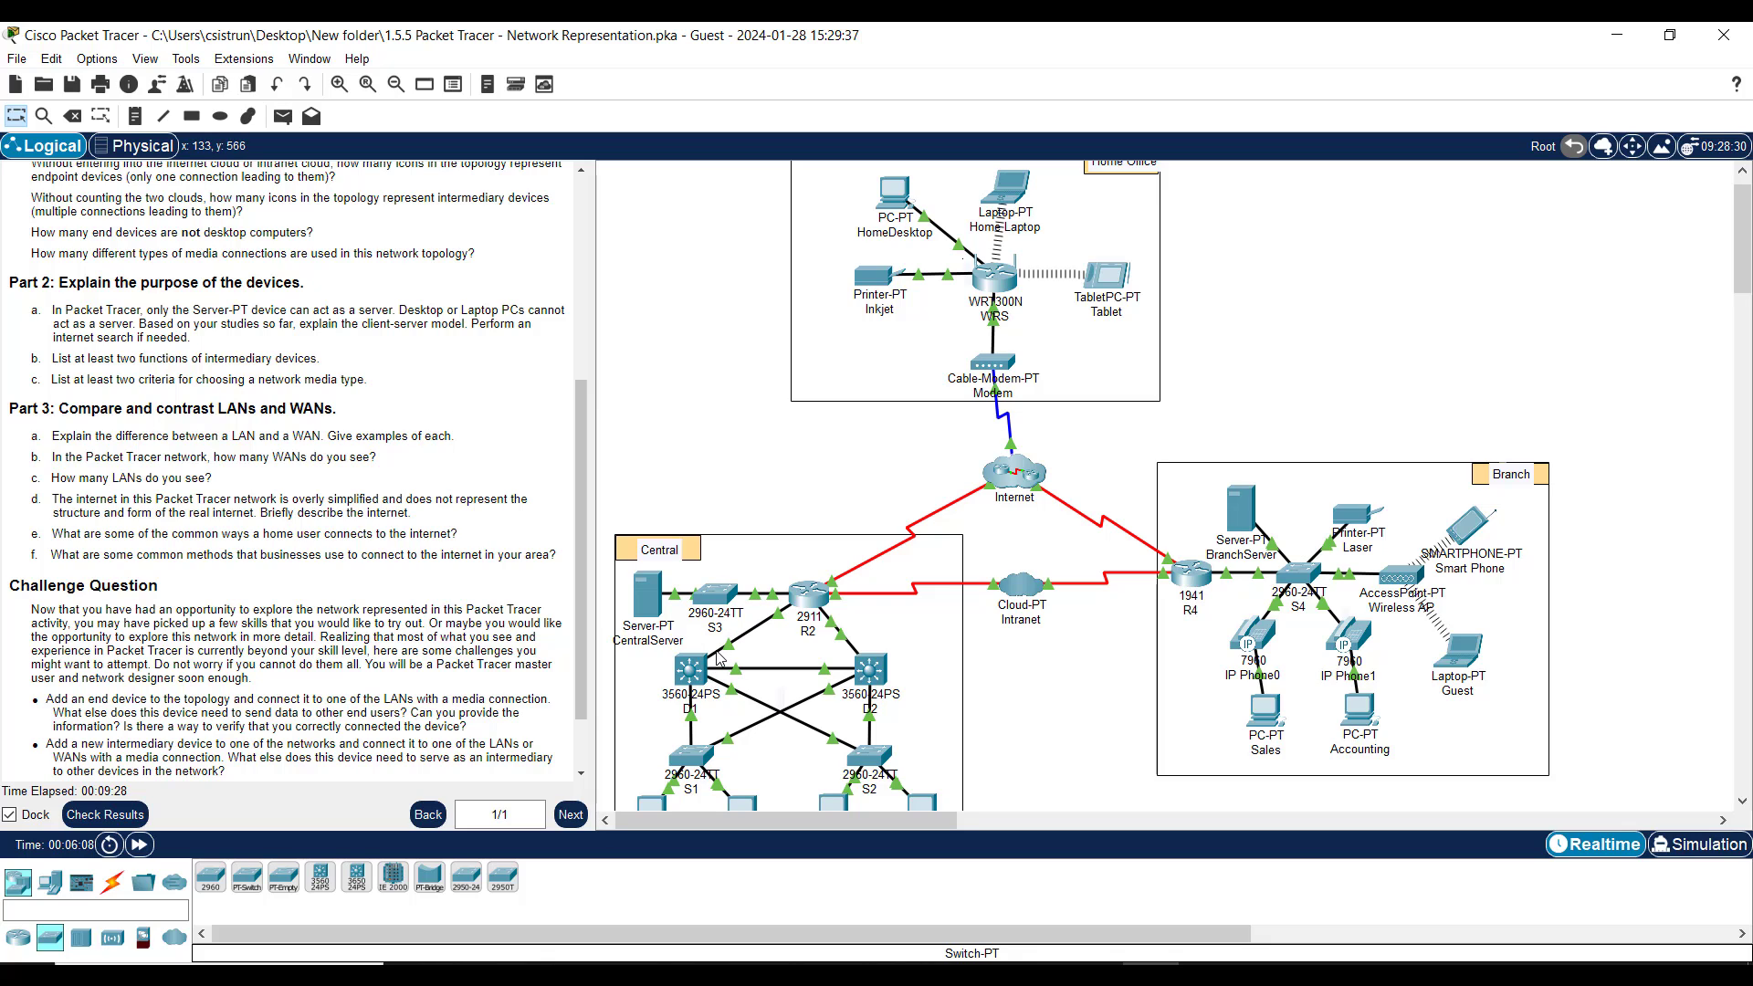
pyautogui.moveTo(710, 655)
pyautogui.click(16, 950)
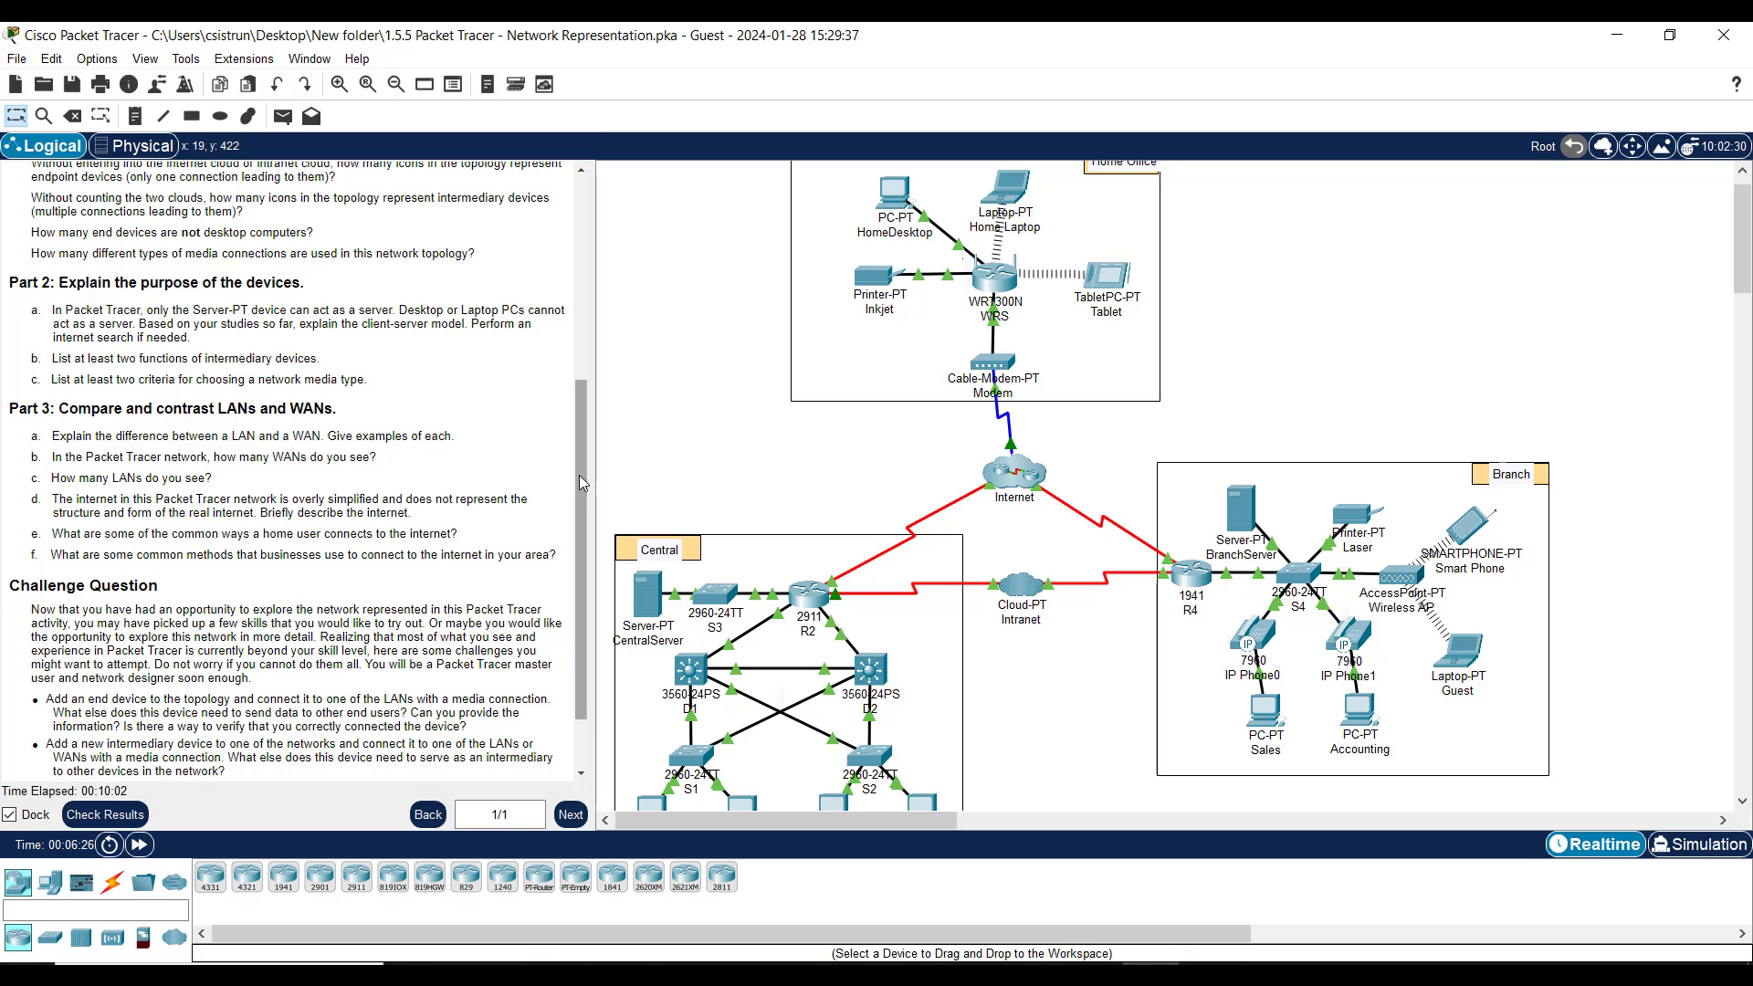
# Read the rest of the Challenge Question and list End Devices such as PC, Laptop and Server.
pyautogui.moveTo(578, 475); pyautogui.dragTo(579, 484)
pyautogui.scroll(-2, 568, 680)
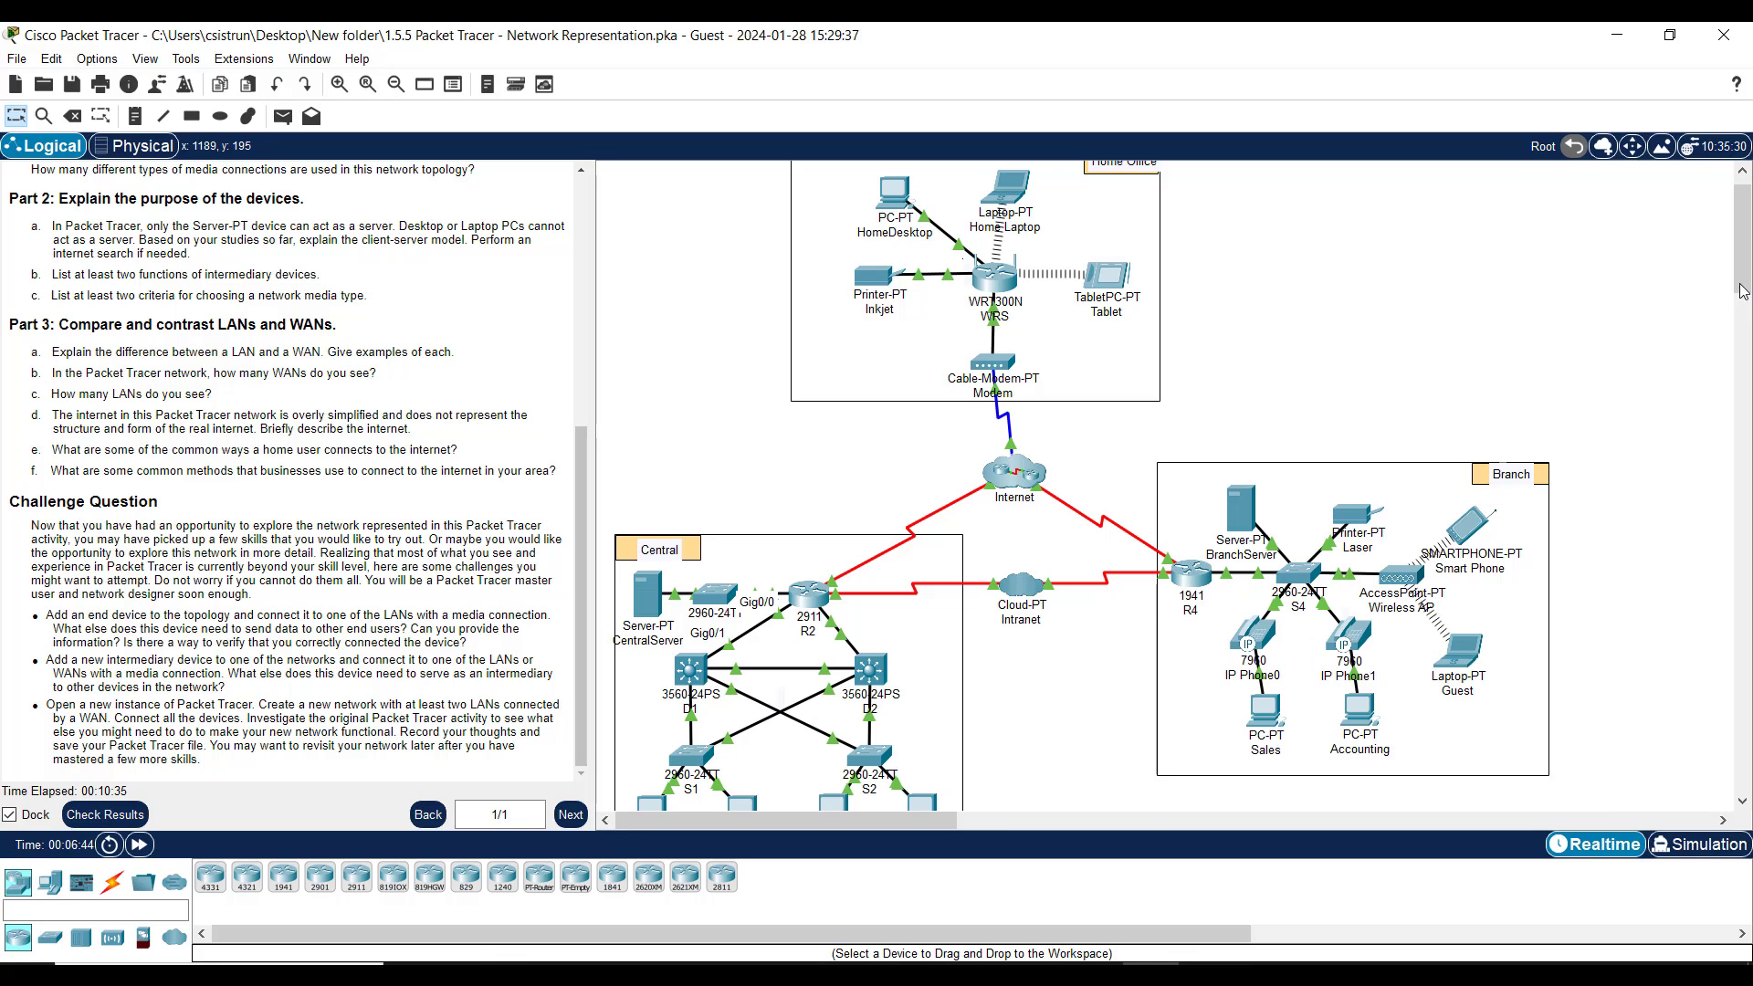
pyautogui.moveTo(1742, 240); pyautogui.dragTo(1742, 258)
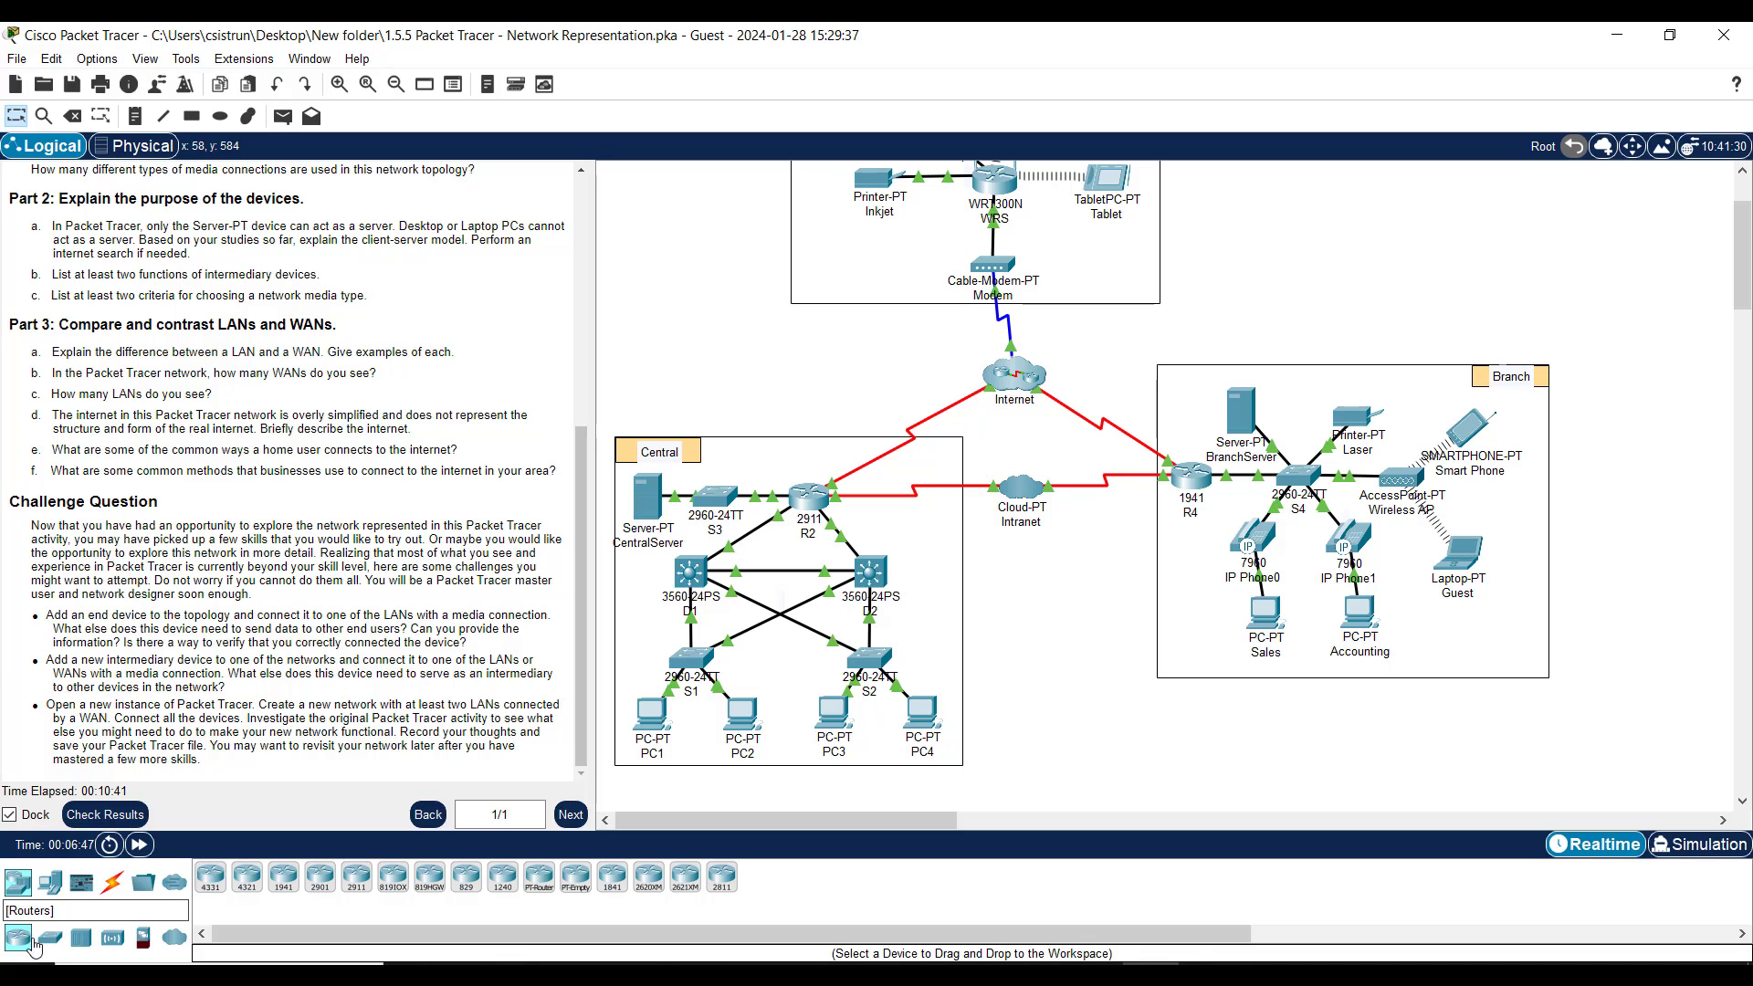
pyautogui.click(53, 884)
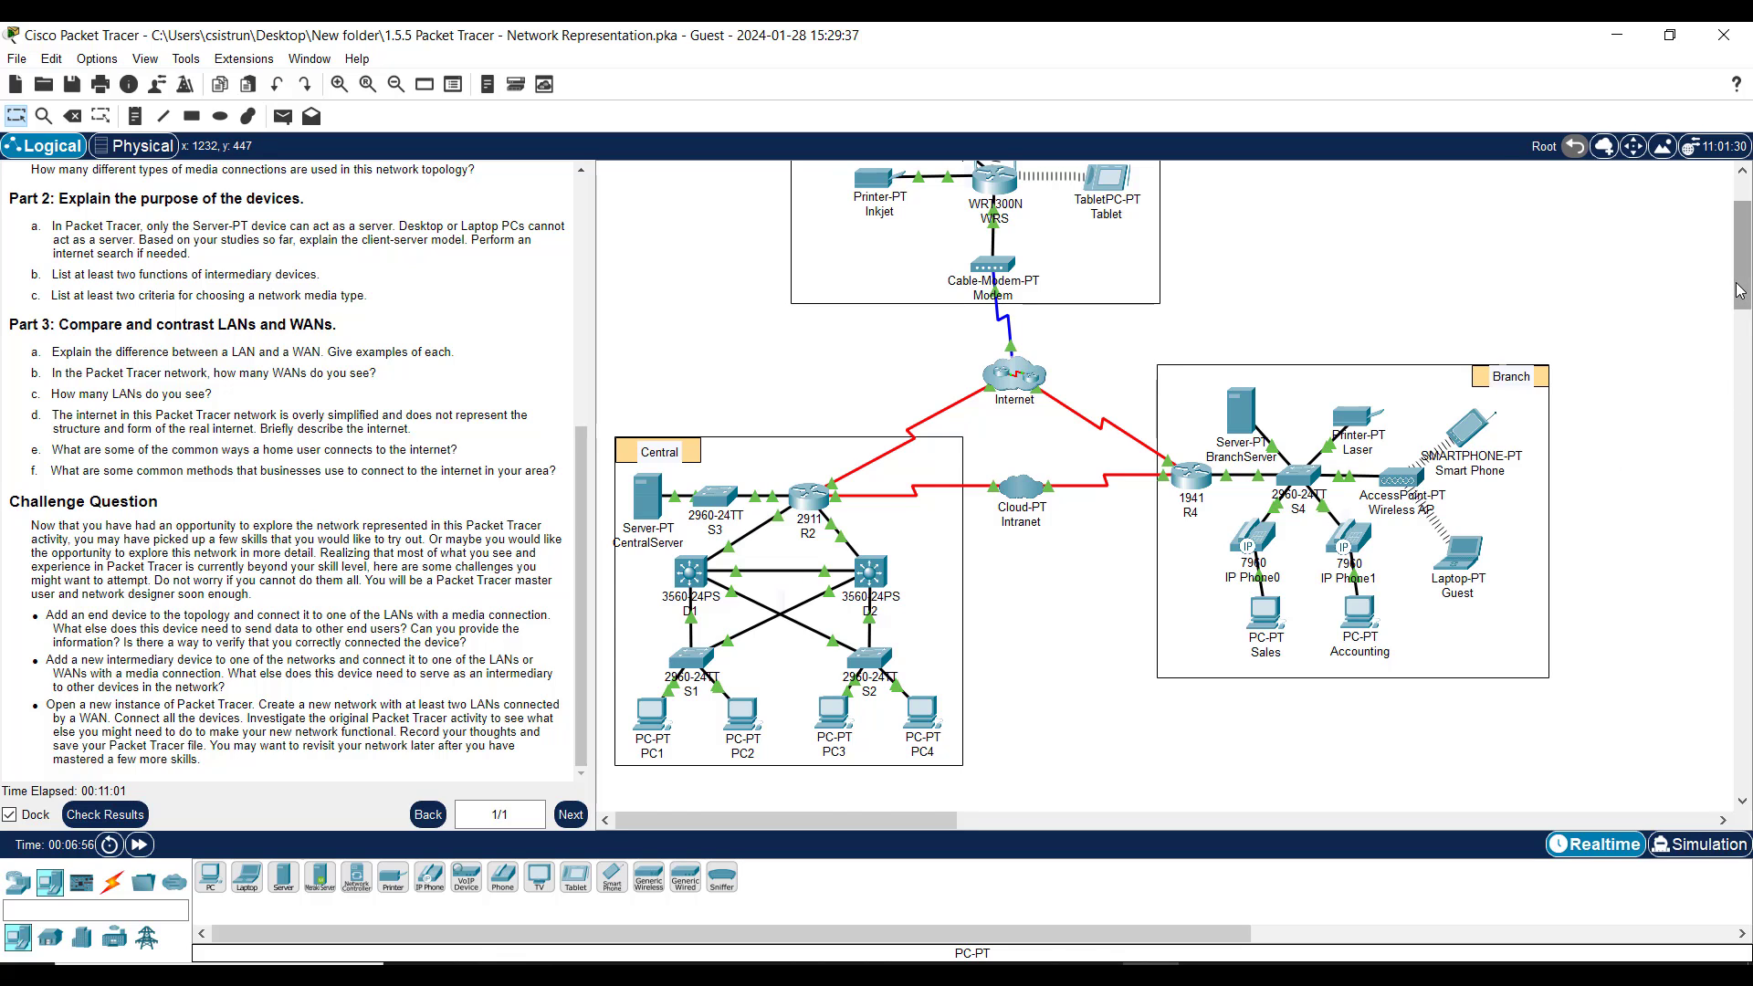
# Place a new PC0 in the Home Office box and list the Connections cable types.
pyautogui.moveTo(1743, 292); pyautogui.dragTo(1744, 270)
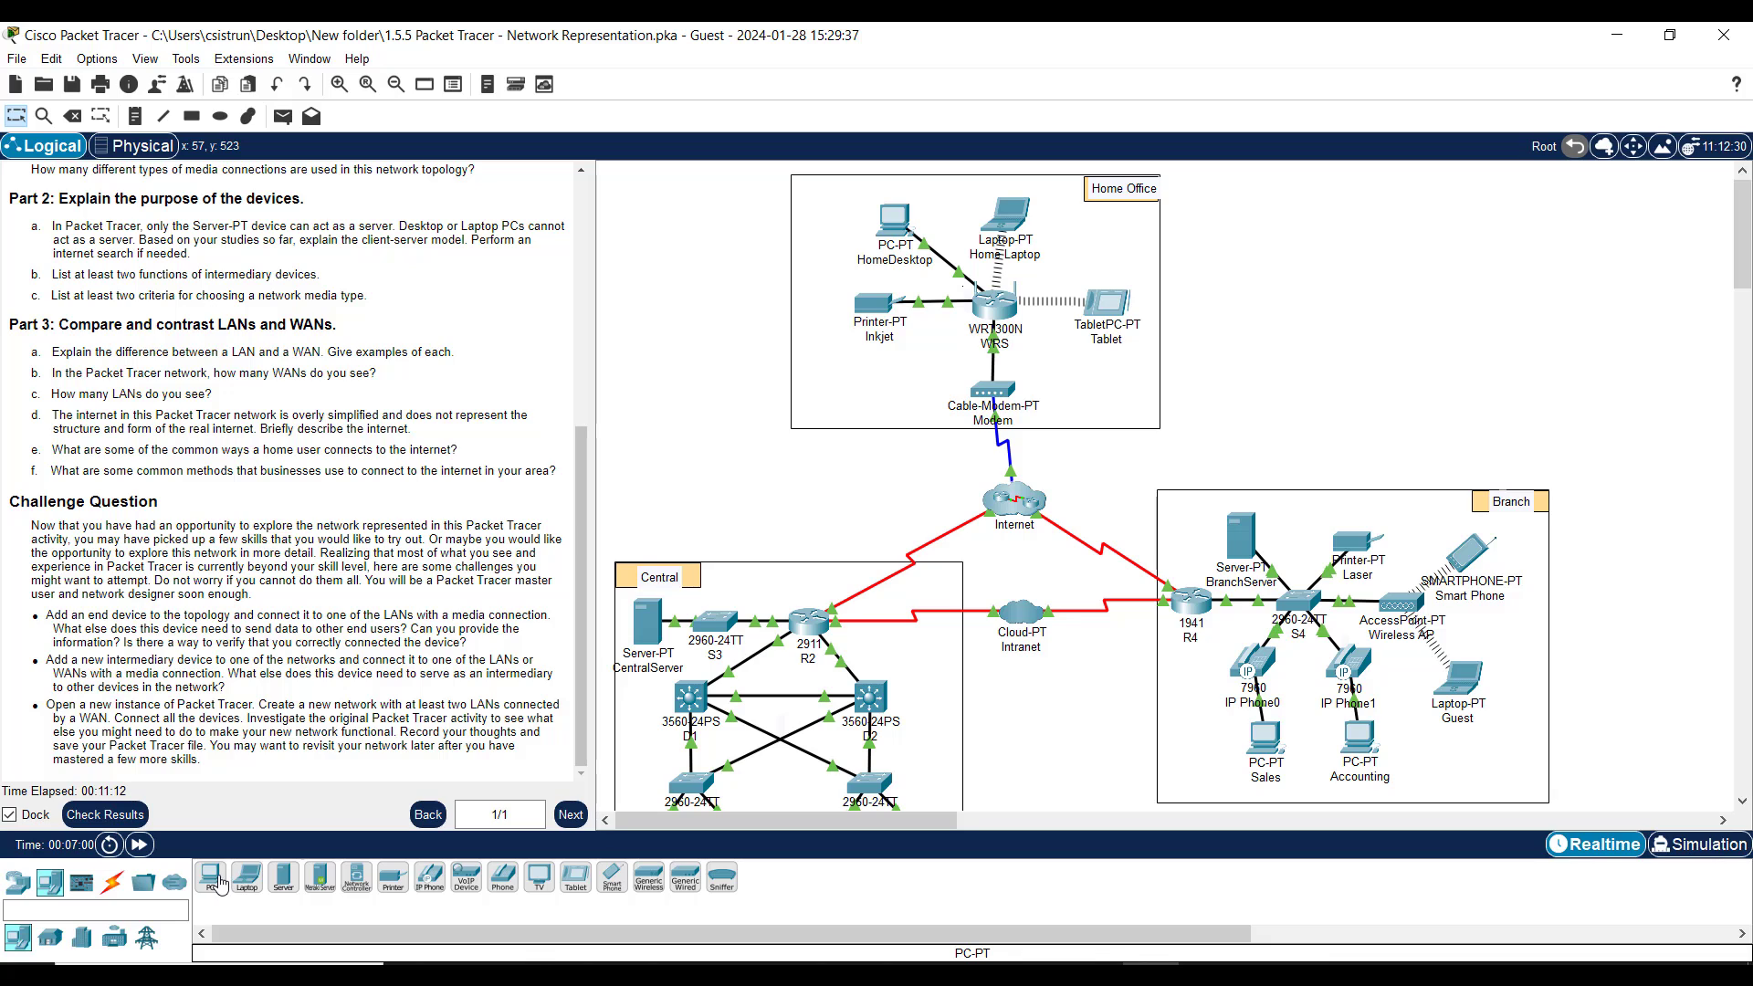
pyautogui.moveTo(220, 883); pyautogui.dragTo(1085, 238)
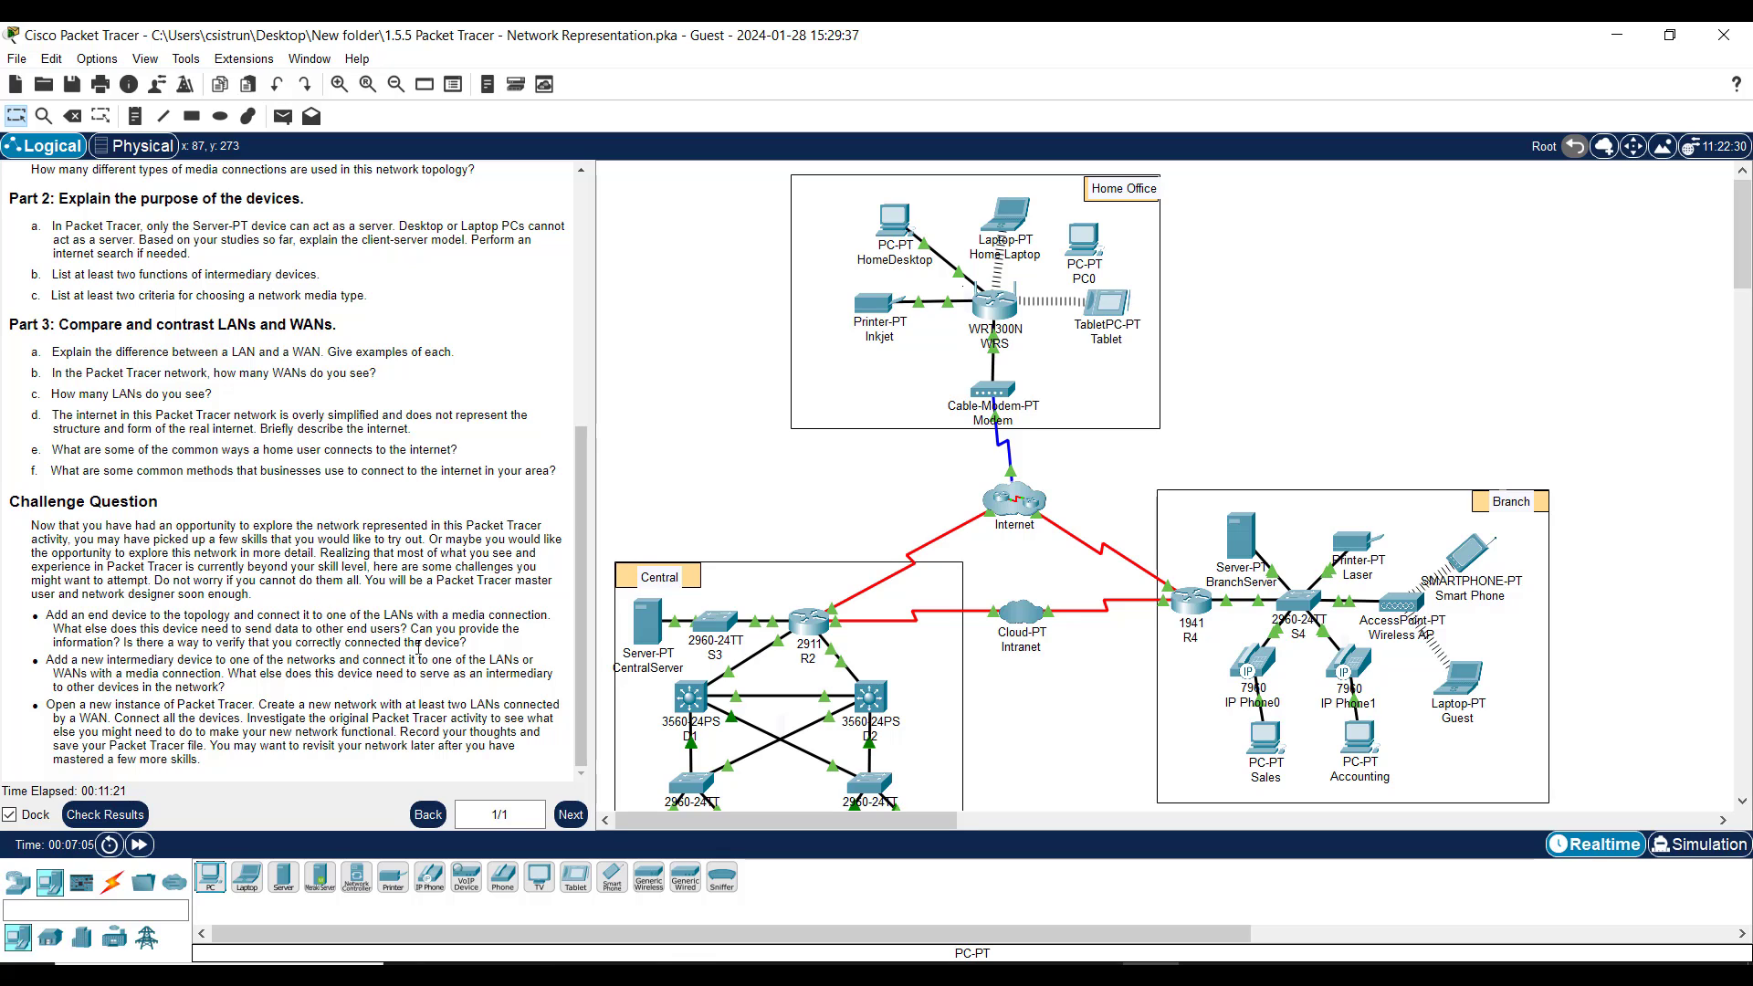
pyautogui.click(113, 882)
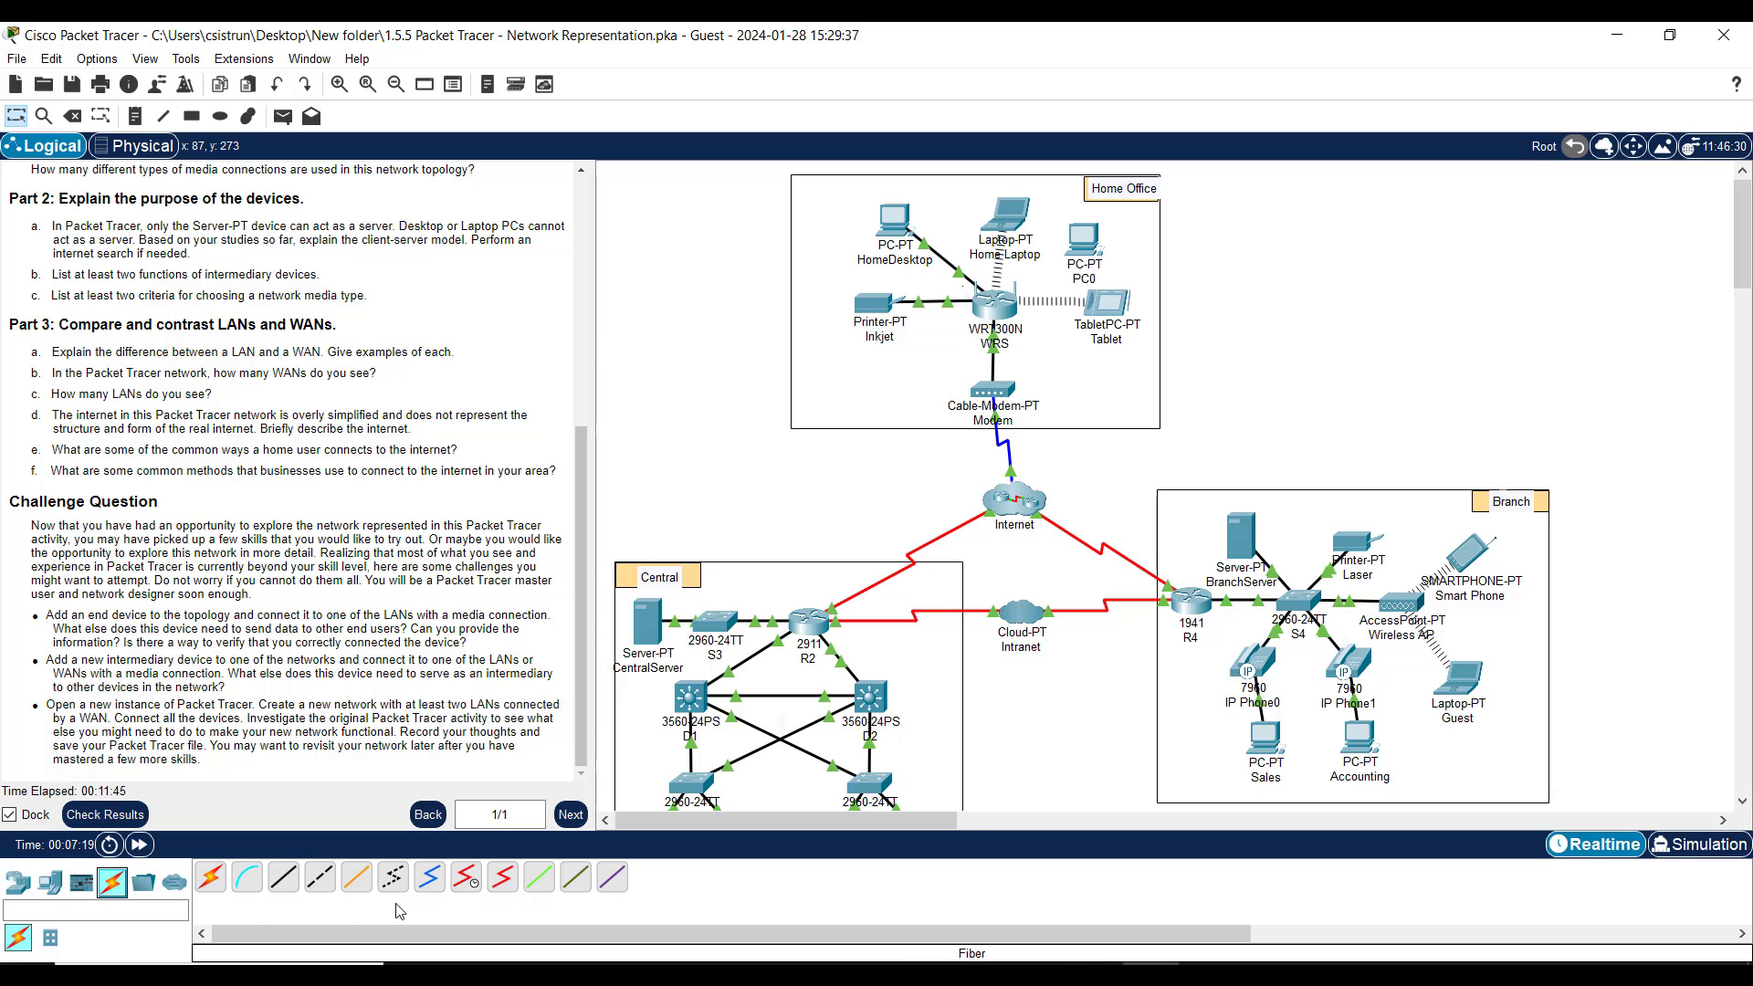
# Auto-cable PC0 to the WRT300N router in Home Office, then nudge PC0 into position.
pyautogui.click(210, 877)
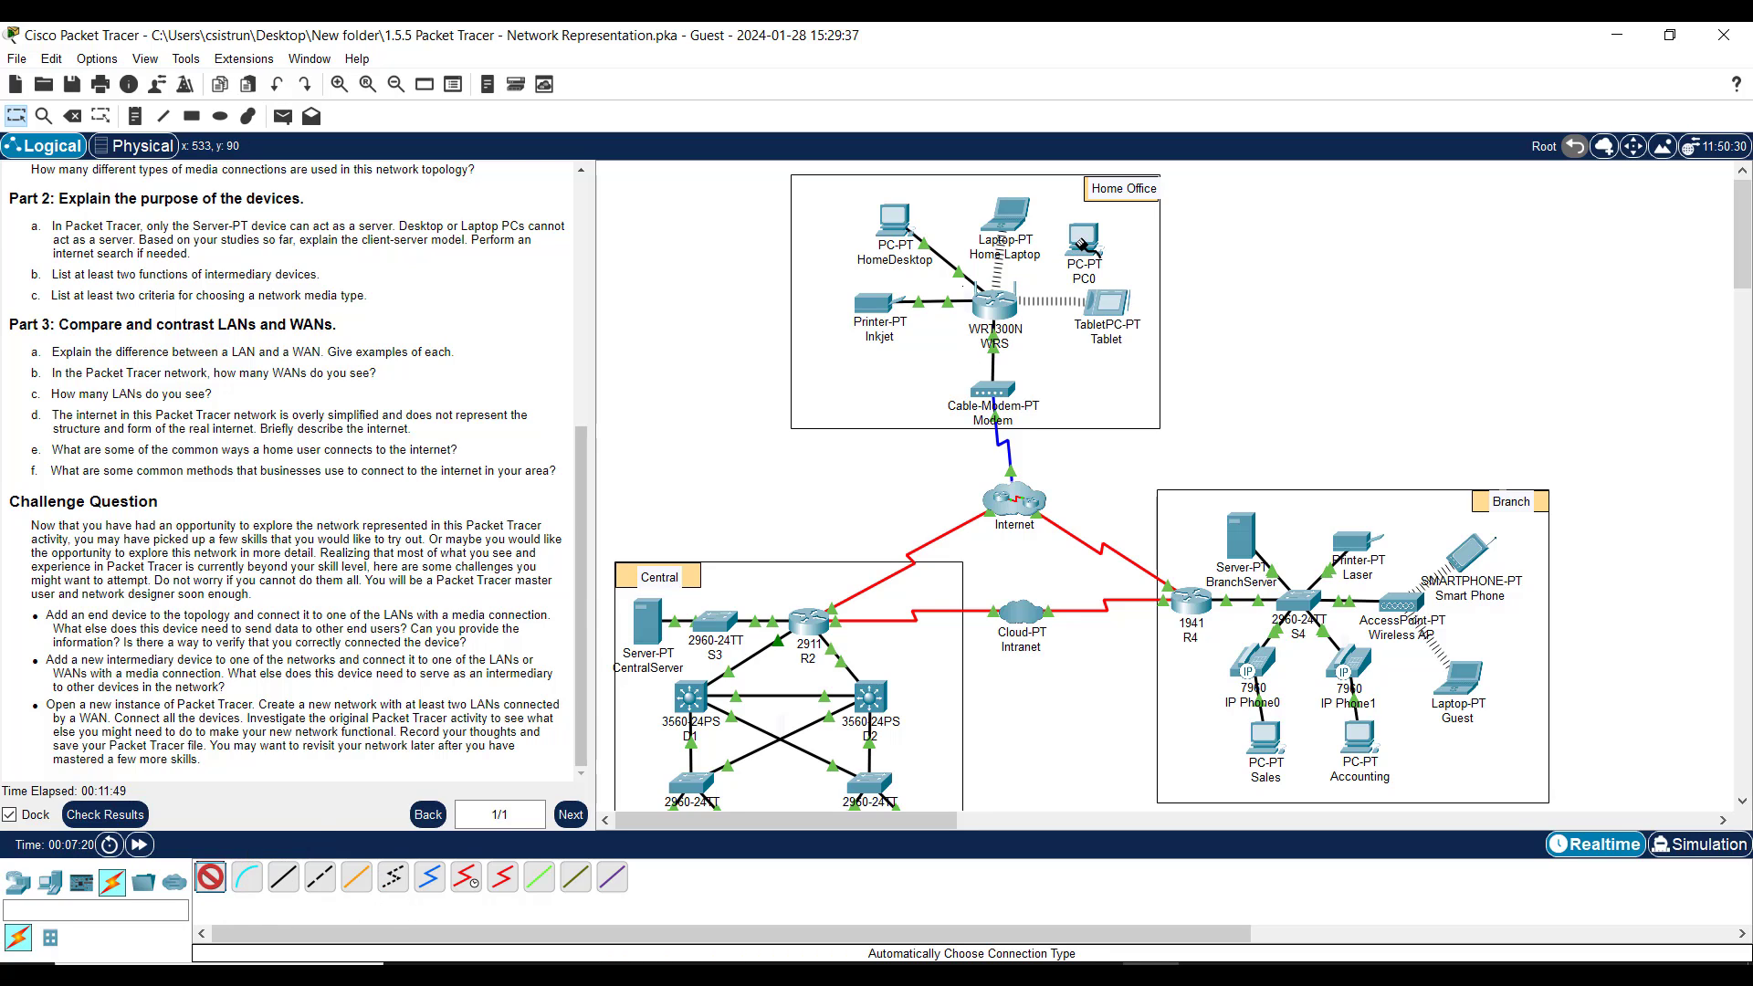
pyautogui.click(1075, 257)
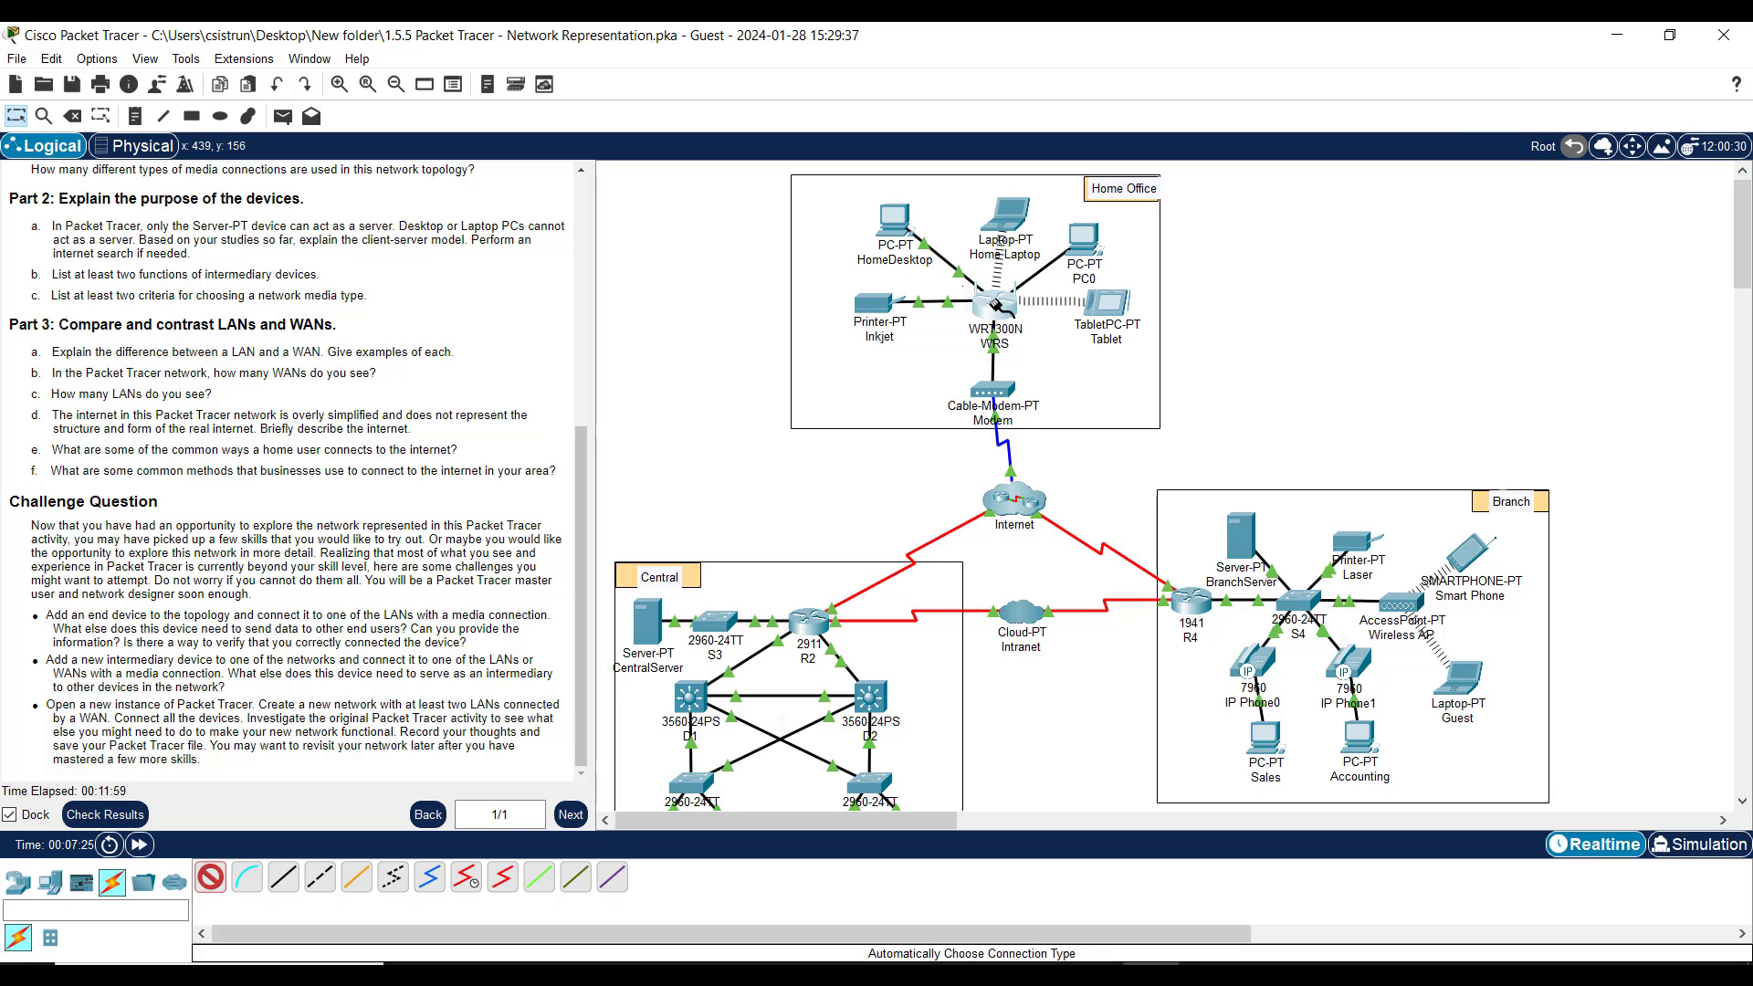
pyautogui.click(997, 305)
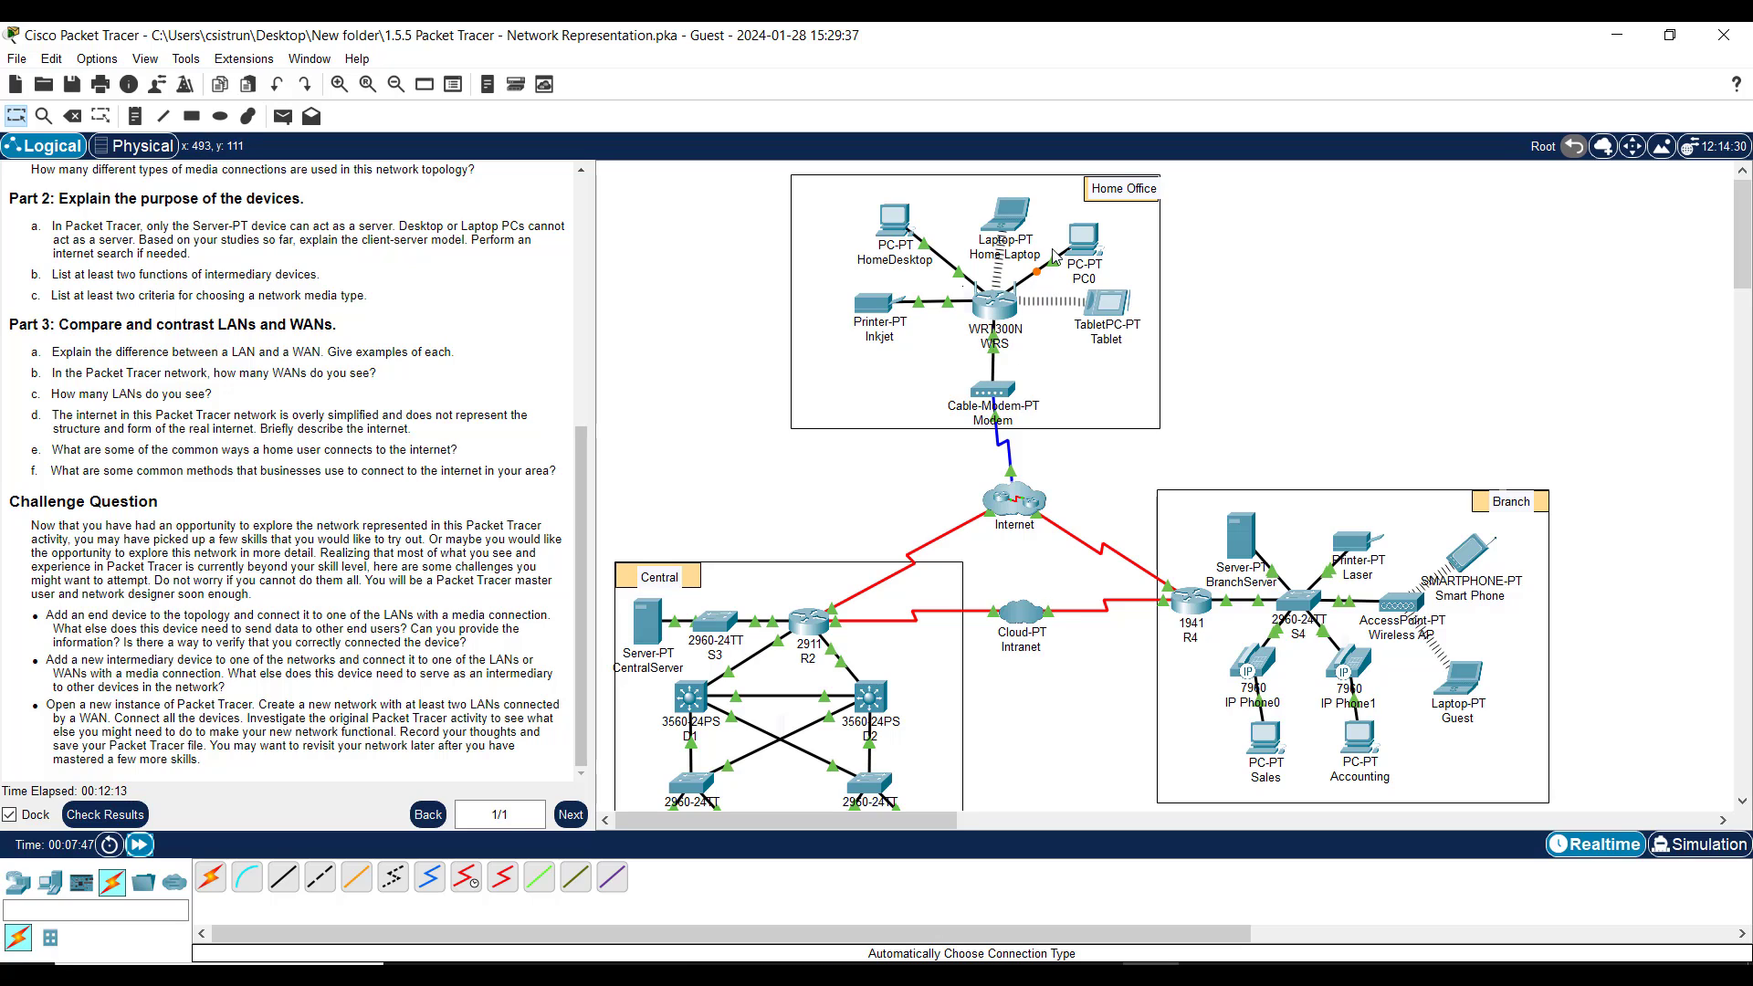
pyautogui.moveTo(1082, 244); pyautogui.dragTo(1095, 239)
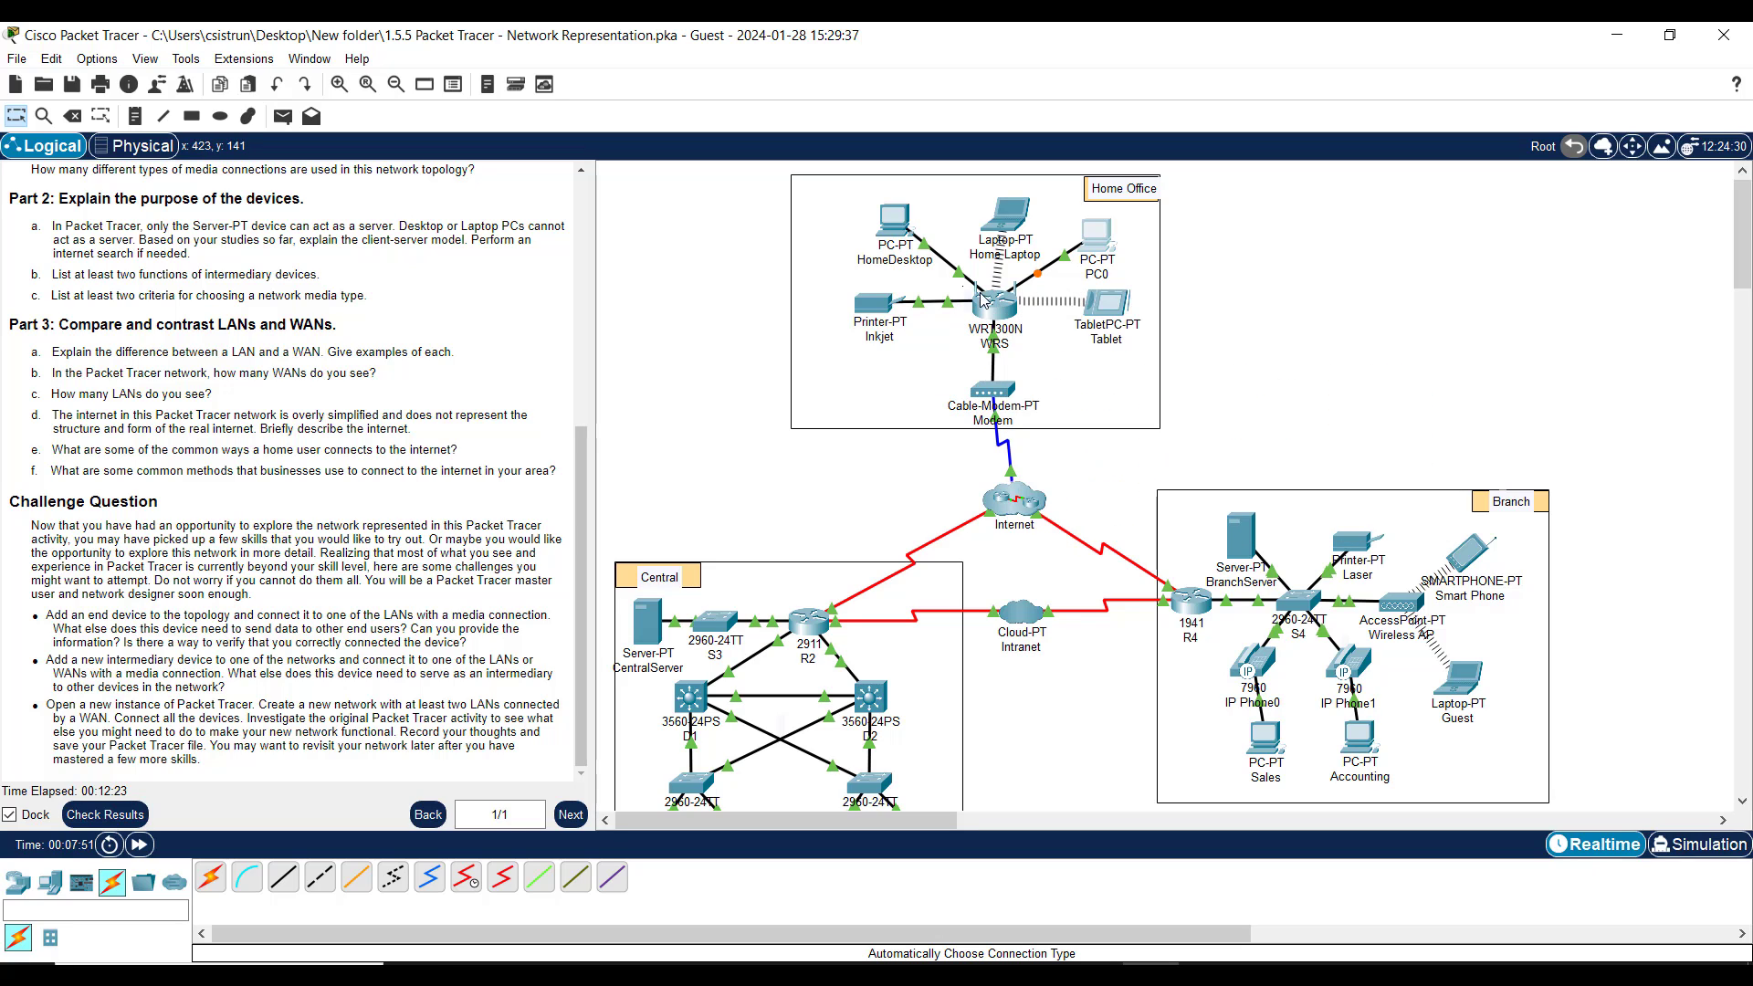
# Check the WRS router's ports and return the instructions to the title and Objectives.
pyautogui.moveTo(996, 312)
pyautogui.moveTo(587, 672); pyautogui.dragTo(587, 558)
pyautogui.moveTo(620, 209); pyautogui.dragTo(621, 178)
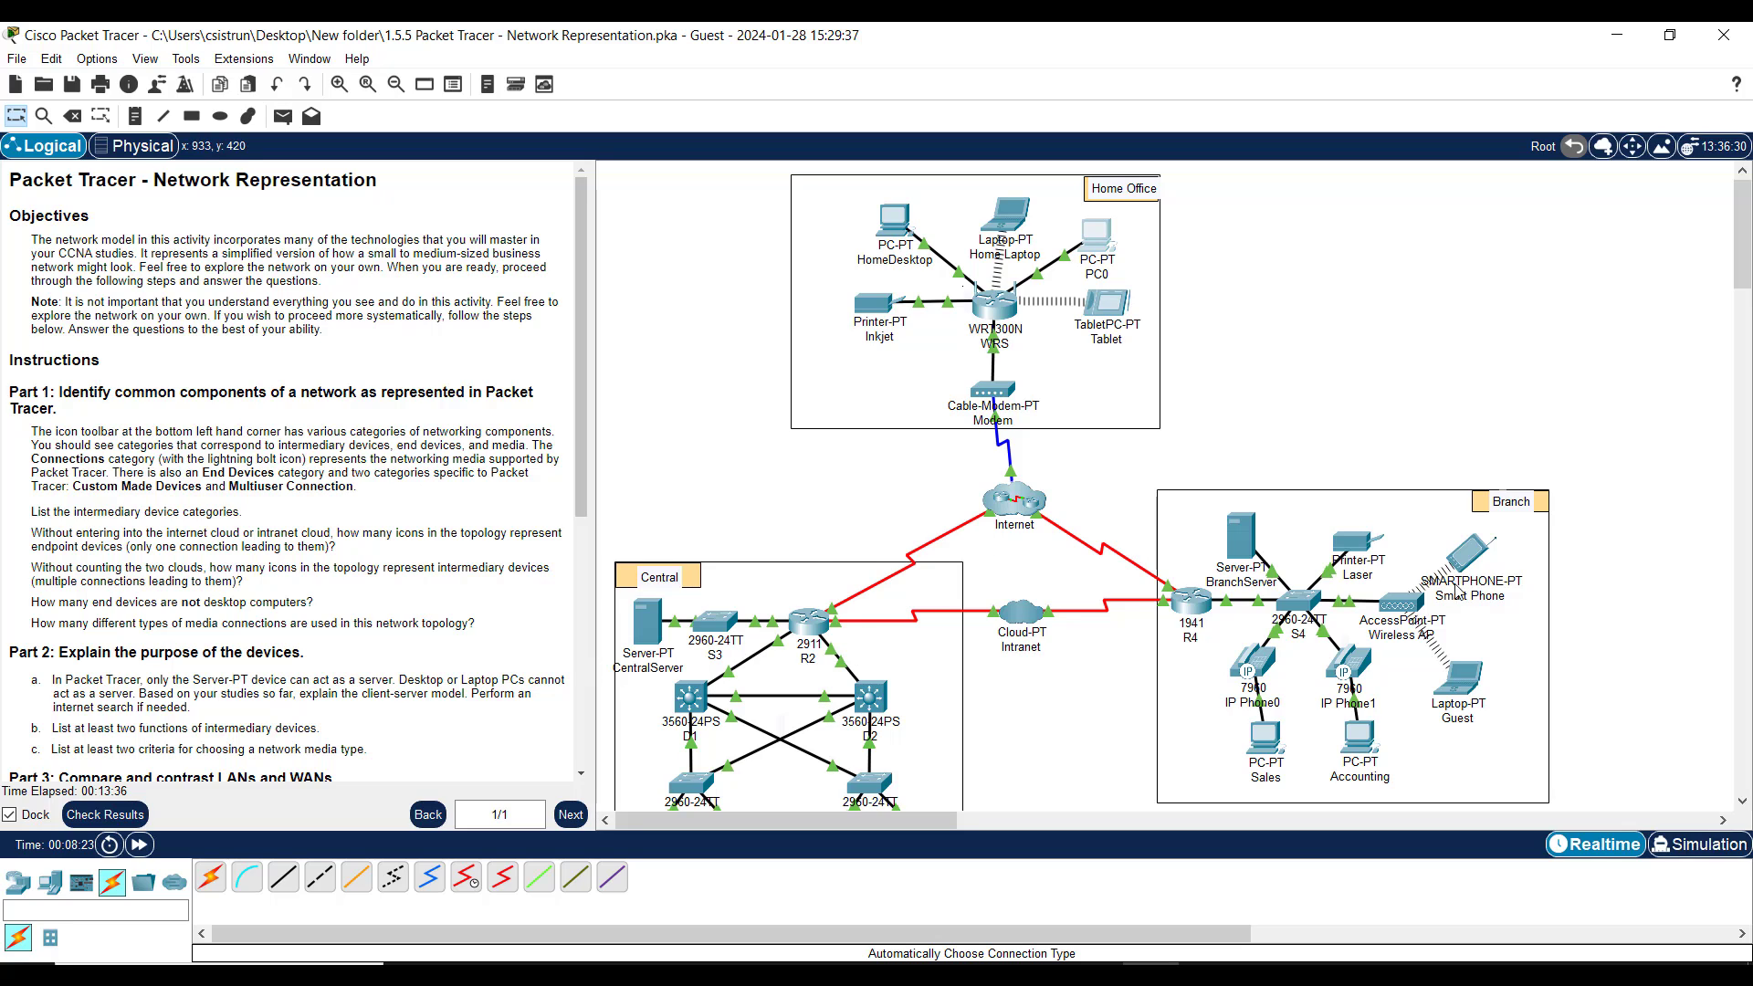
# Switch the library from Network Devices to End Devices and check the D1–D2 link's ports.
pyautogui.click(17, 882)
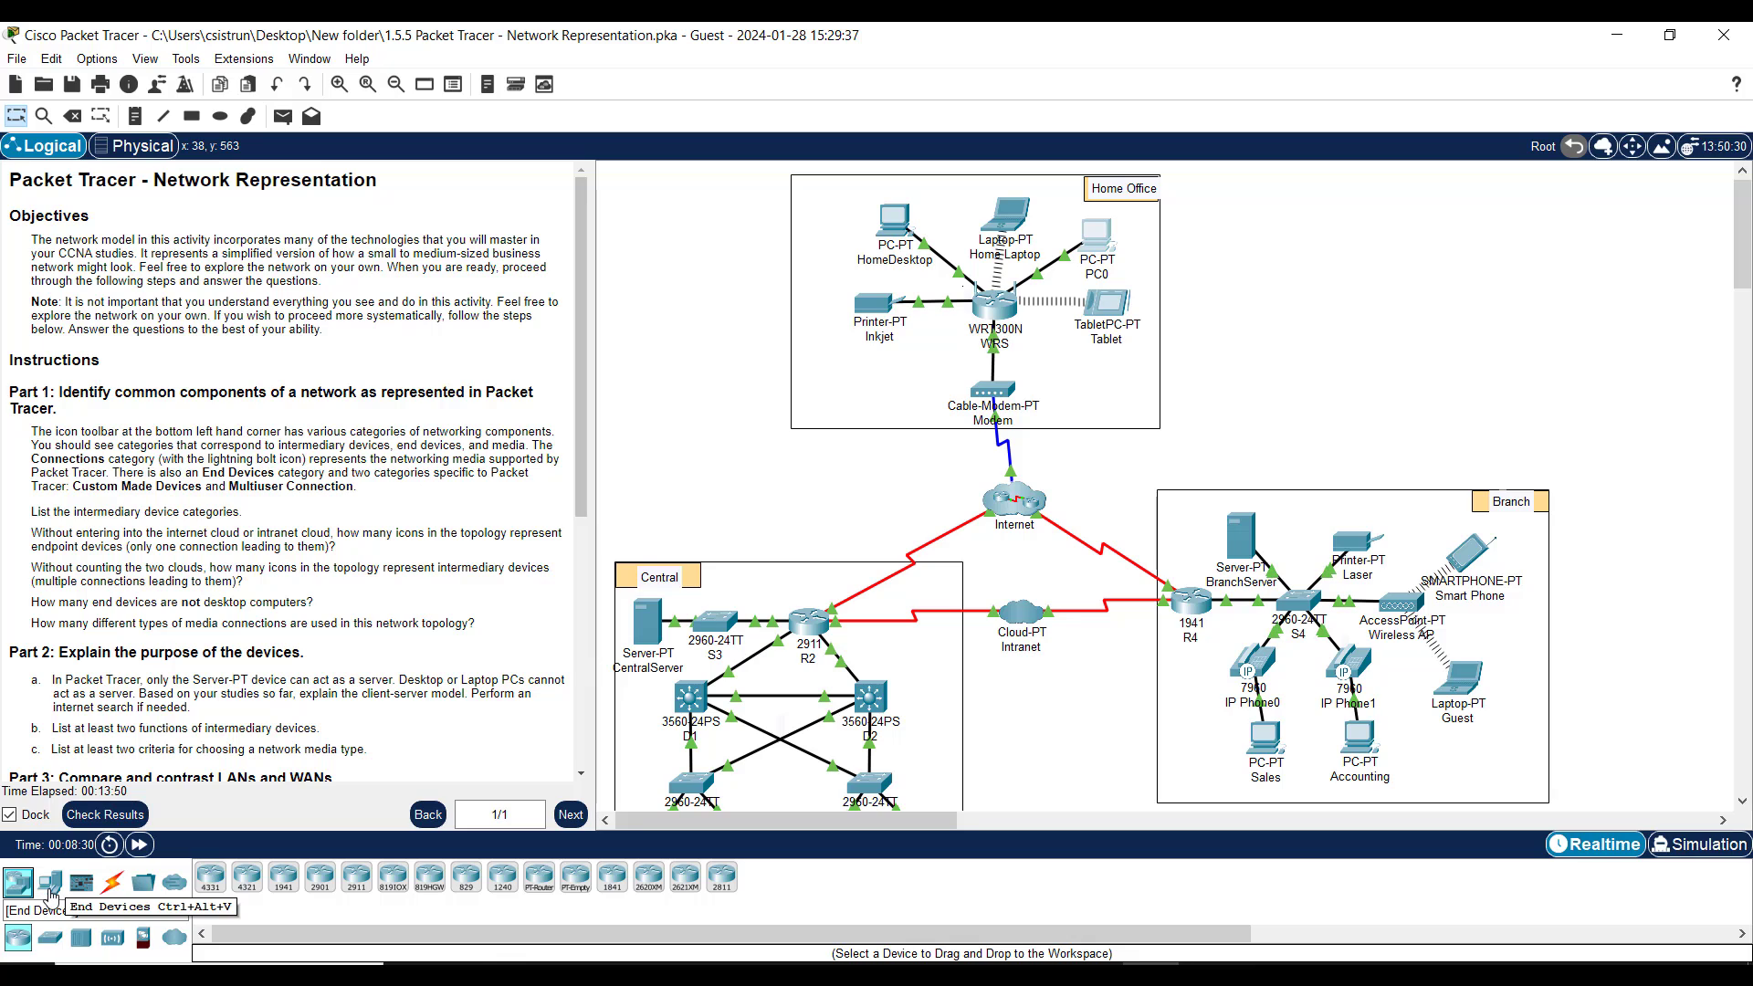
pyautogui.click(50, 890)
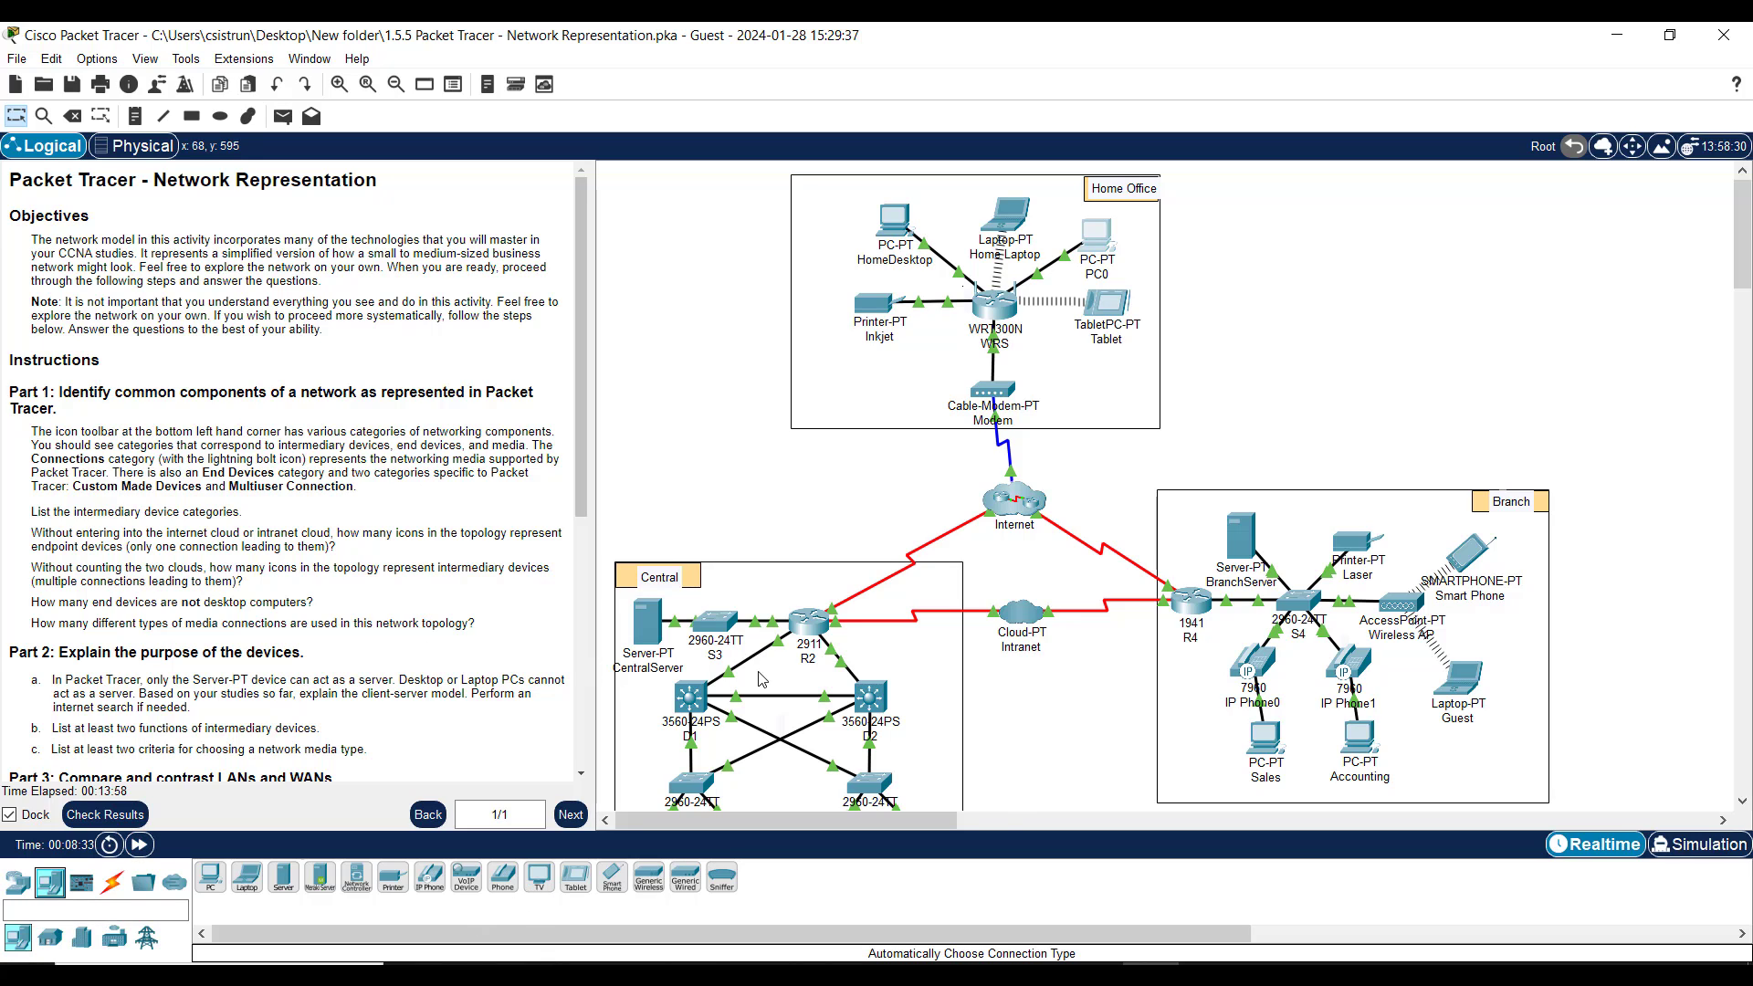
pyautogui.moveTo(797, 688)
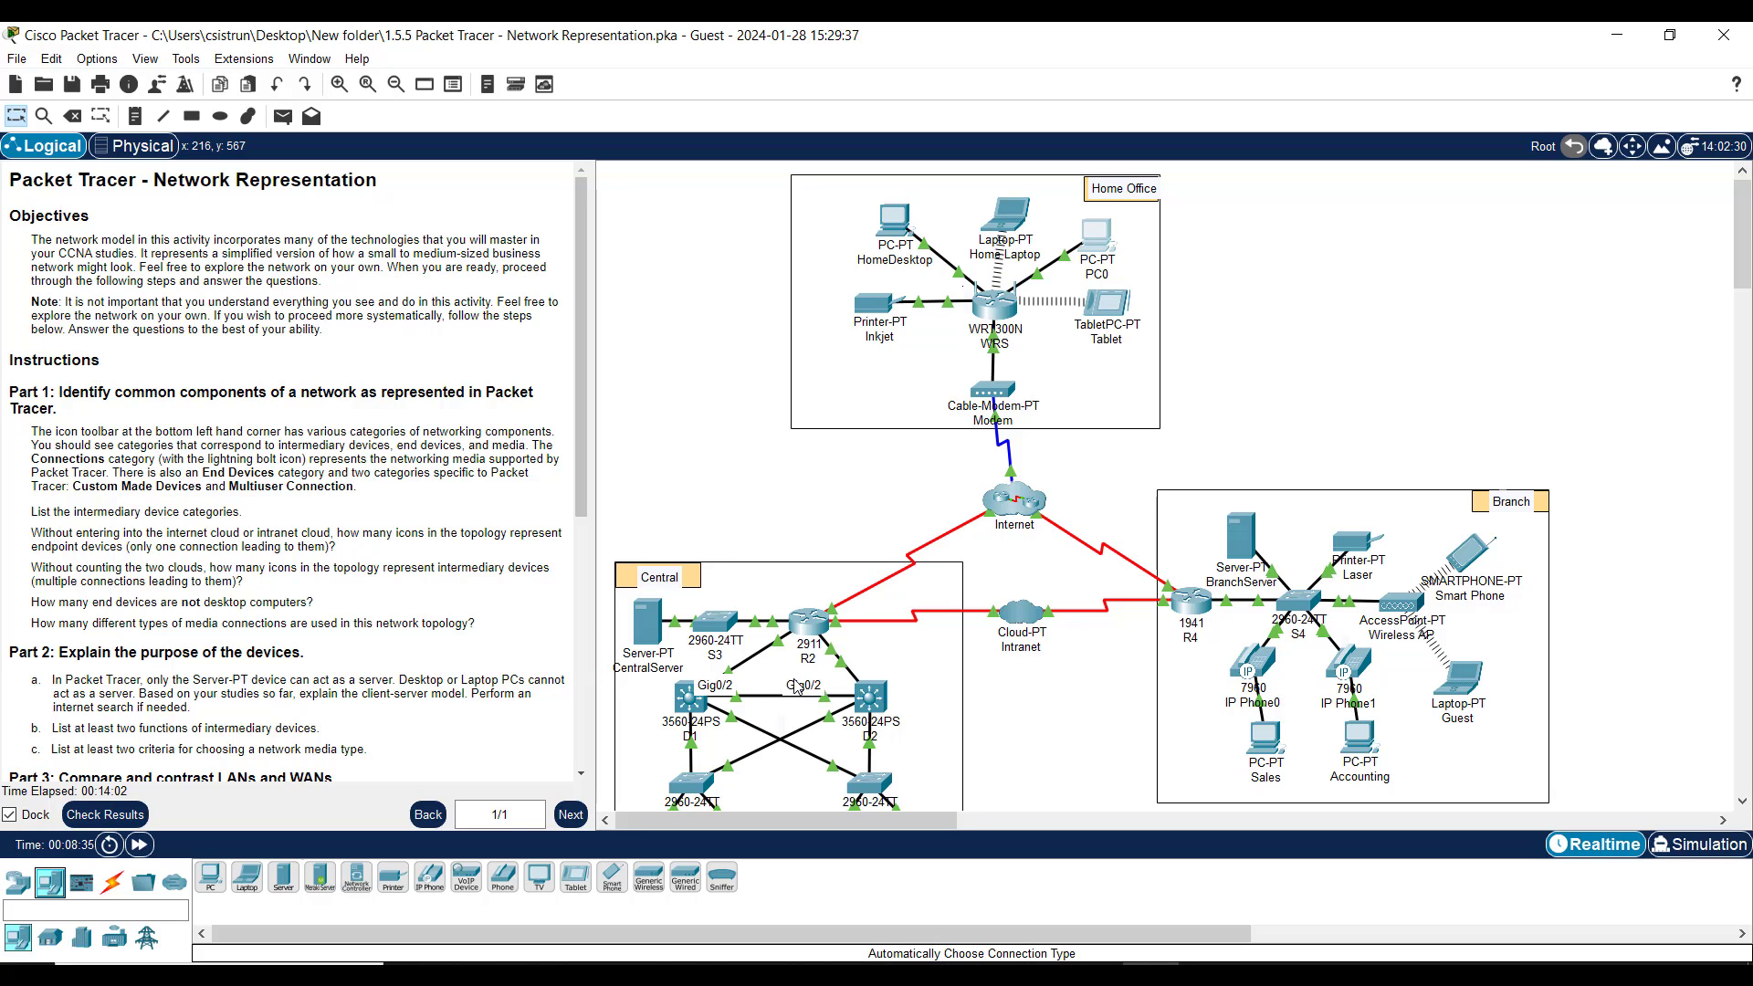